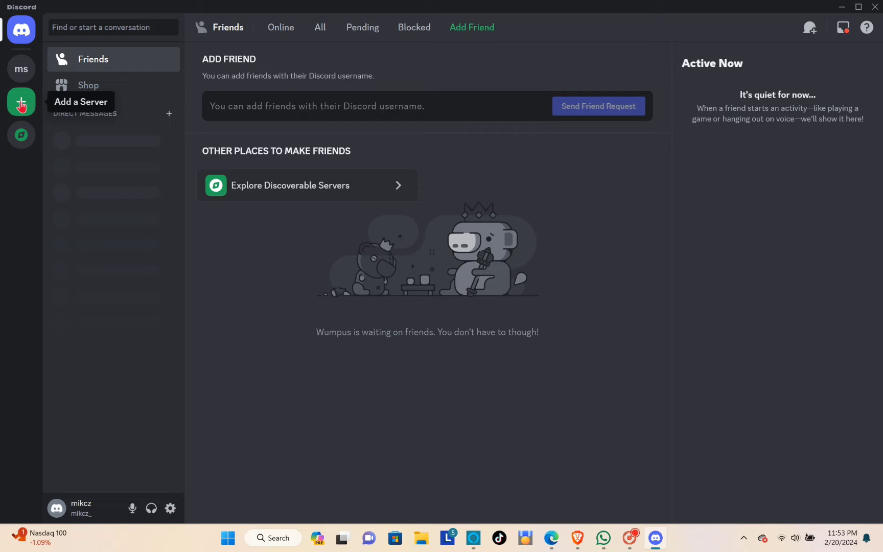
Start a new server from the Create My Own option, intended for me and my friends
left_click(20, 105)
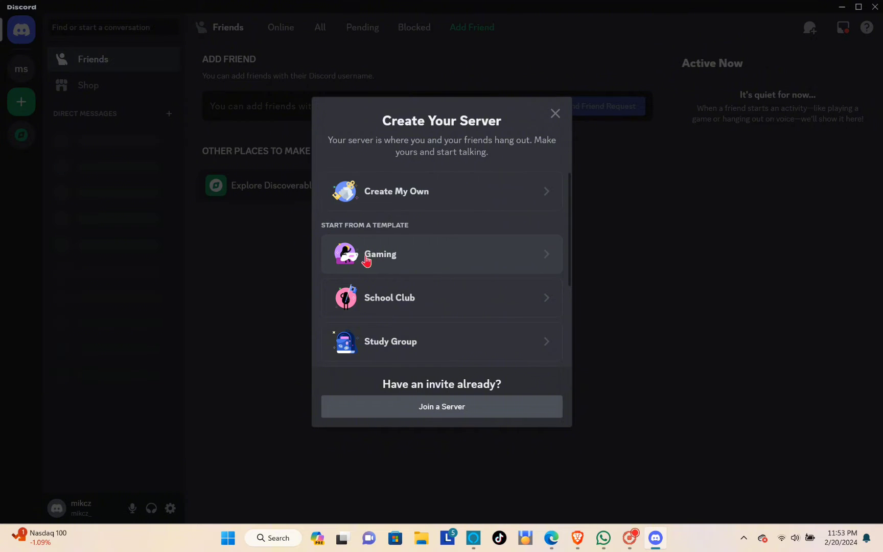
scroll(386, 361, "down", 3)
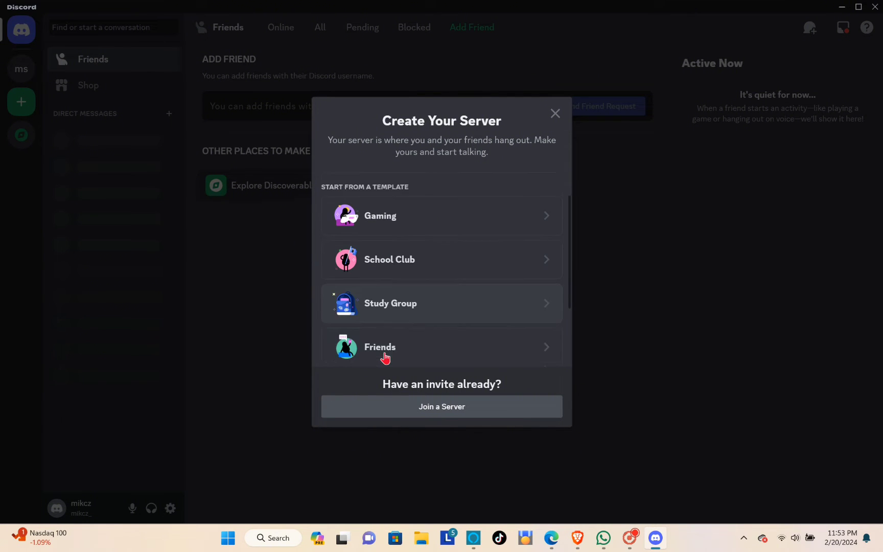
scroll(411, 294, "up", 3)
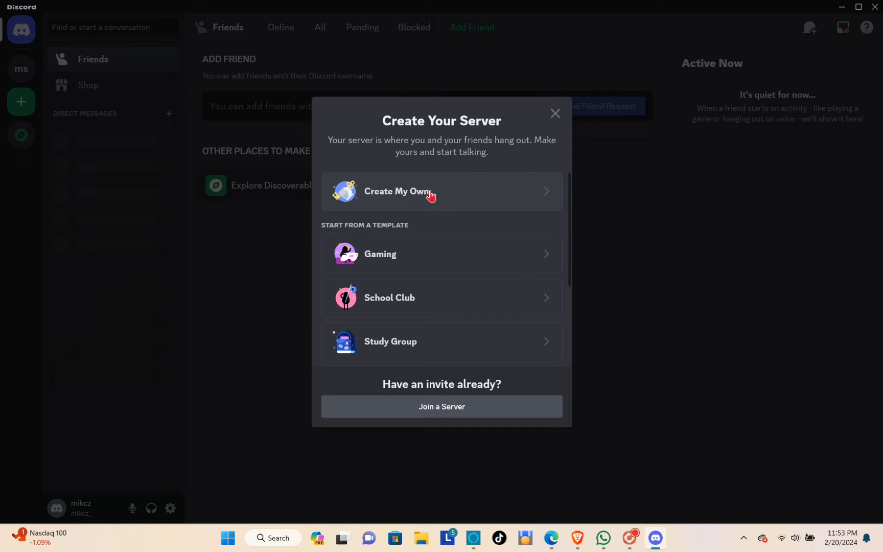
left_click(409, 192)
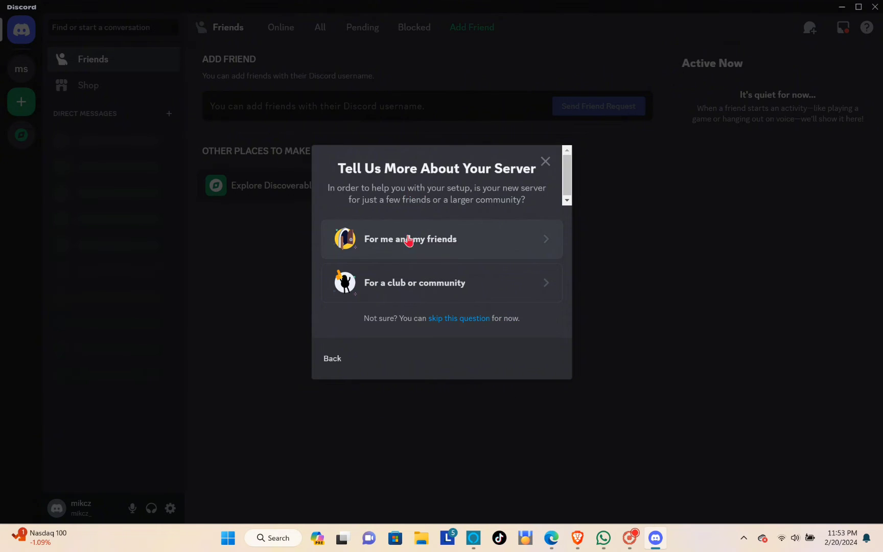
left_click(446, 250)
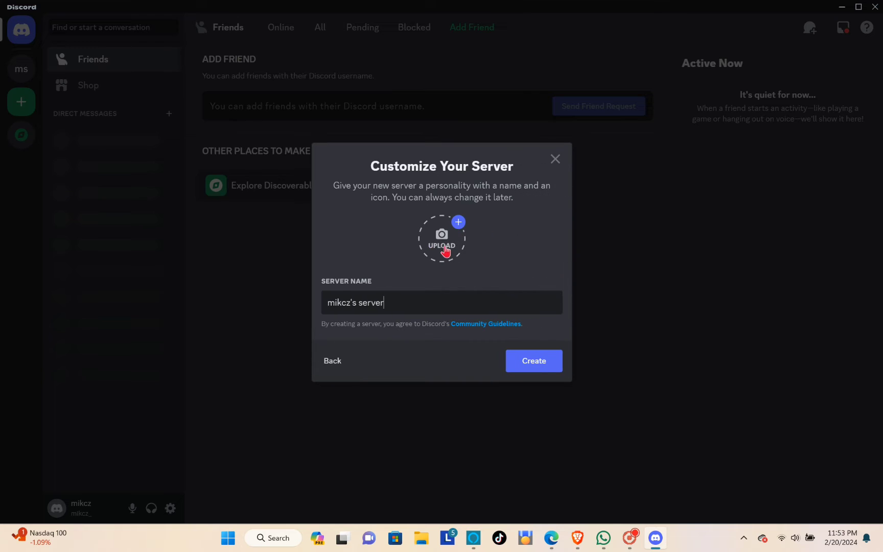
Name the new server "Guide server" and create it
left_click(356, 301)
key("BackSpace")
key("BackSpace")
key("BackSpace")
key("BackSpace")
key("BackSpace")
key("BackSpace")
key("BackSpace")
type("Guide the")
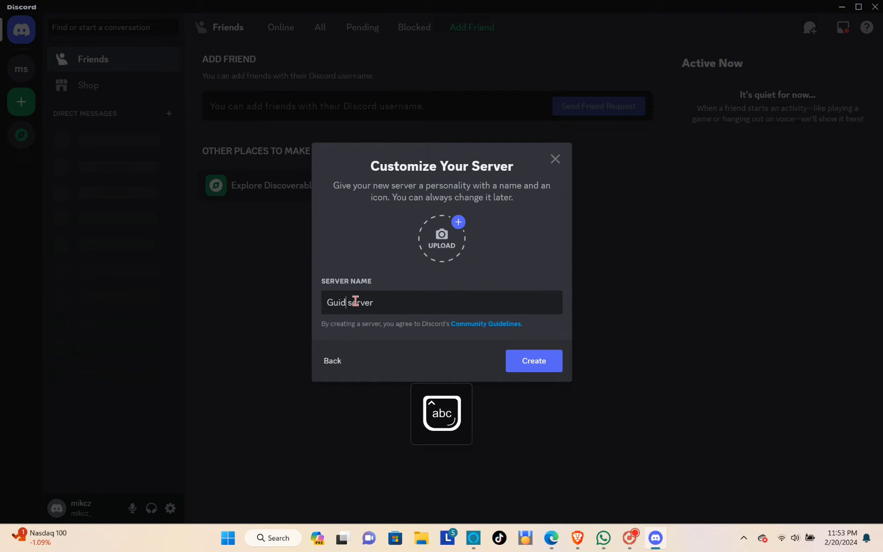
type("r")
key("BackSpace")
key("BackSpace")
key("BackSpace")
key("BackSpace")
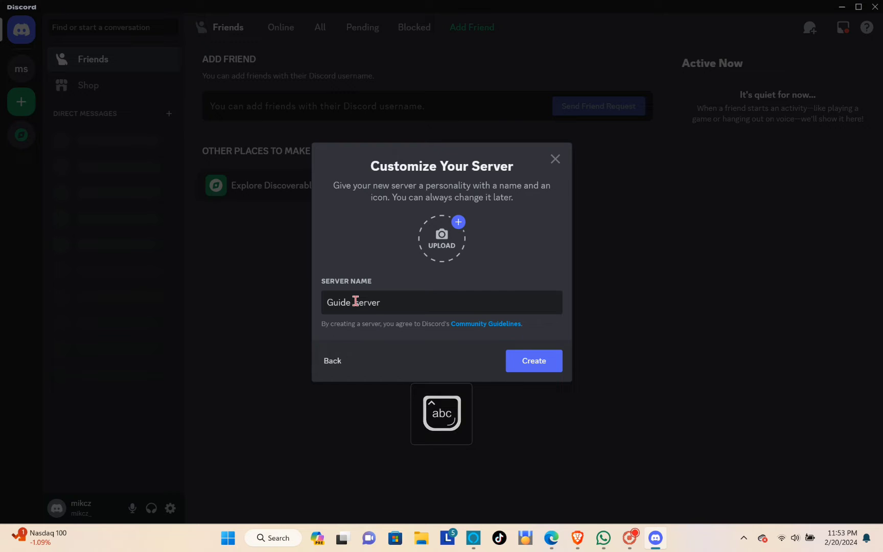
left_click(516, 359)
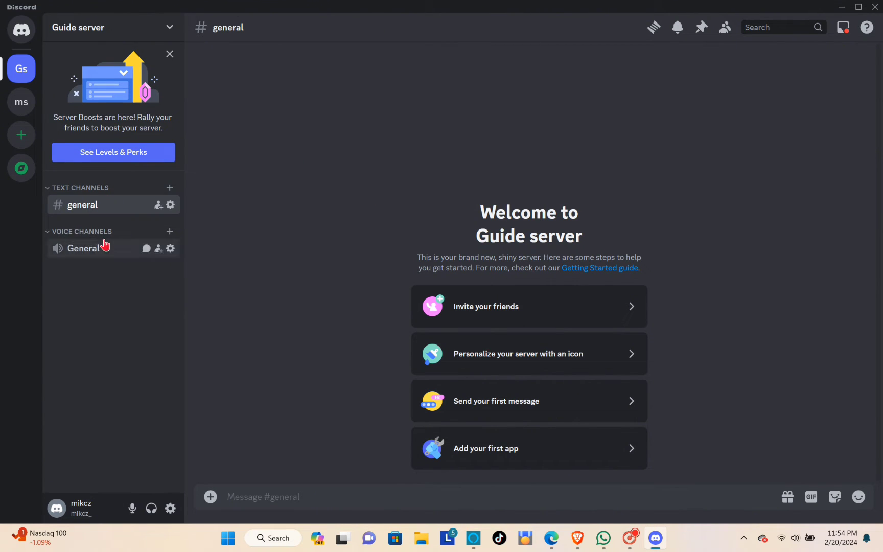
Collapse the Text Channels category in the Guide server's channel list
left_click(96, 187)
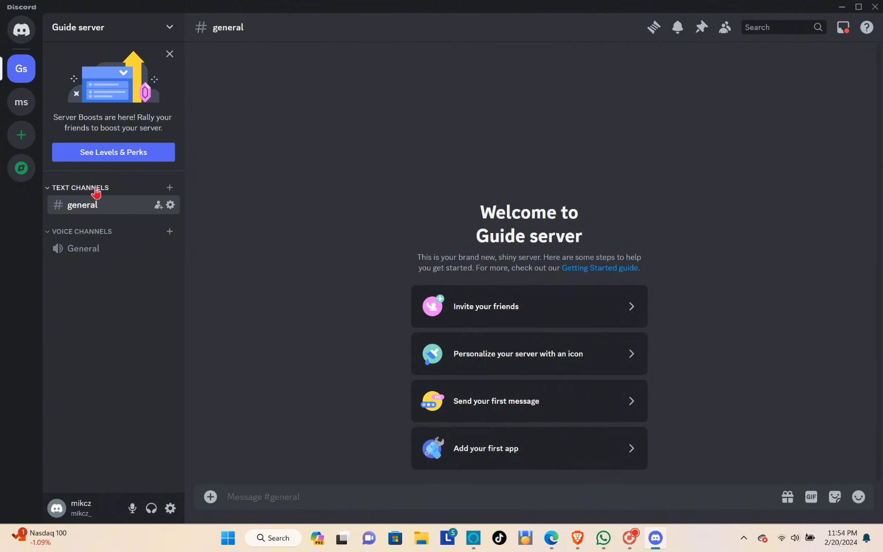
left_click(96, 236)
left_click(92, 234)
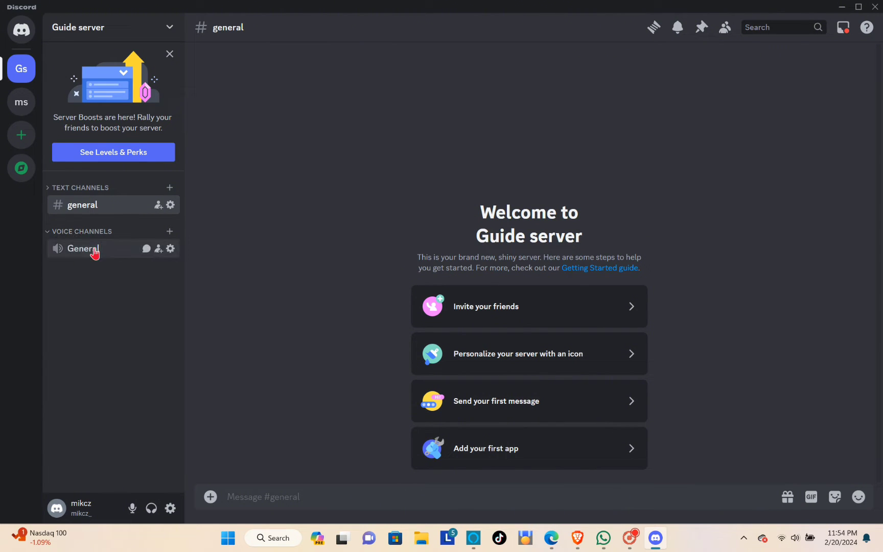
Join the General voice channel and dismiss the Server Boosts banner
left_click(93, 249)
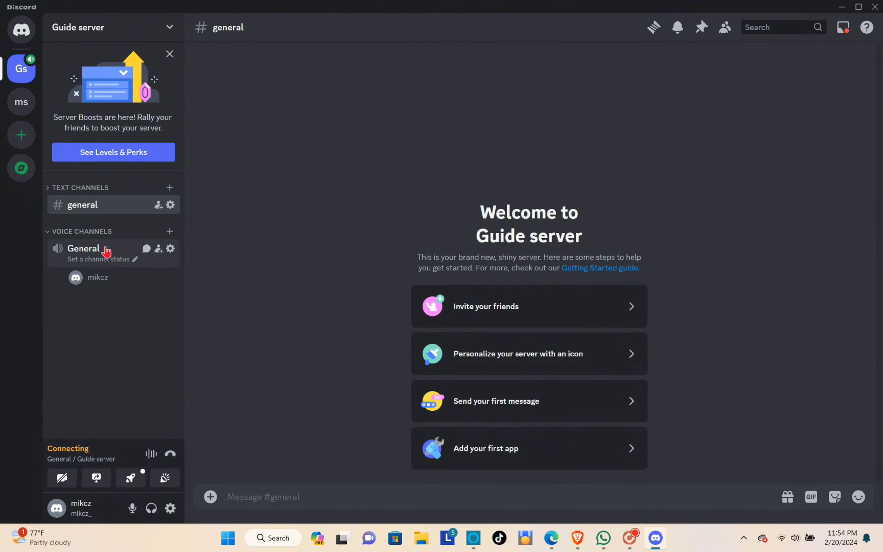
left_click(170, 54)
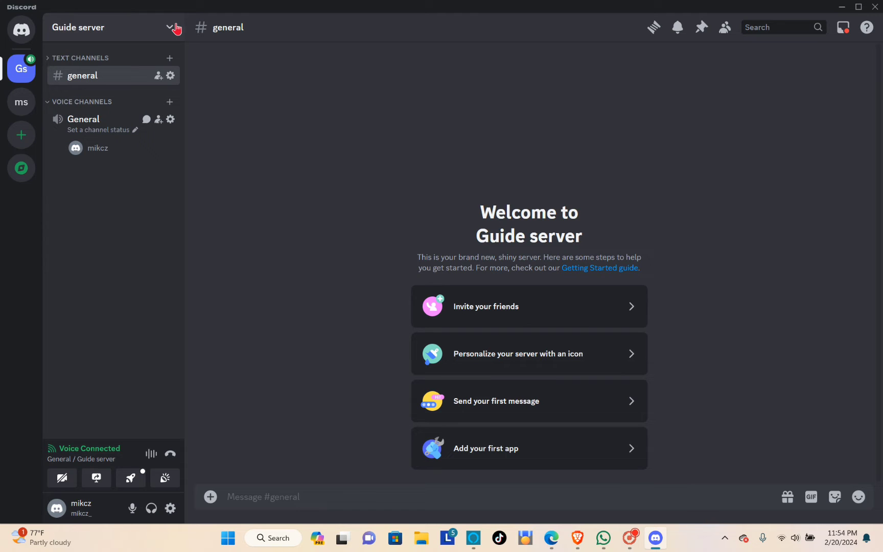
Create a public text channel named "rules" in the Guide server
left_click(171, 28)
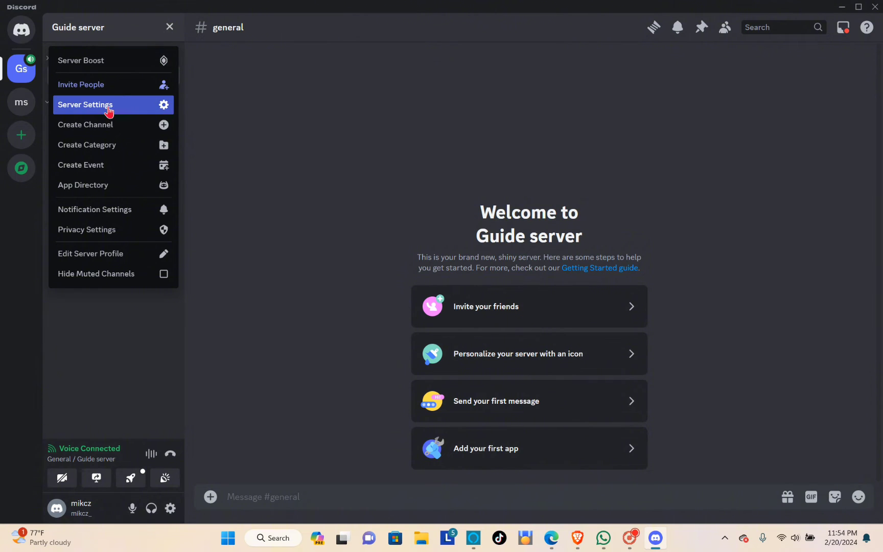
left_click(113, 125)
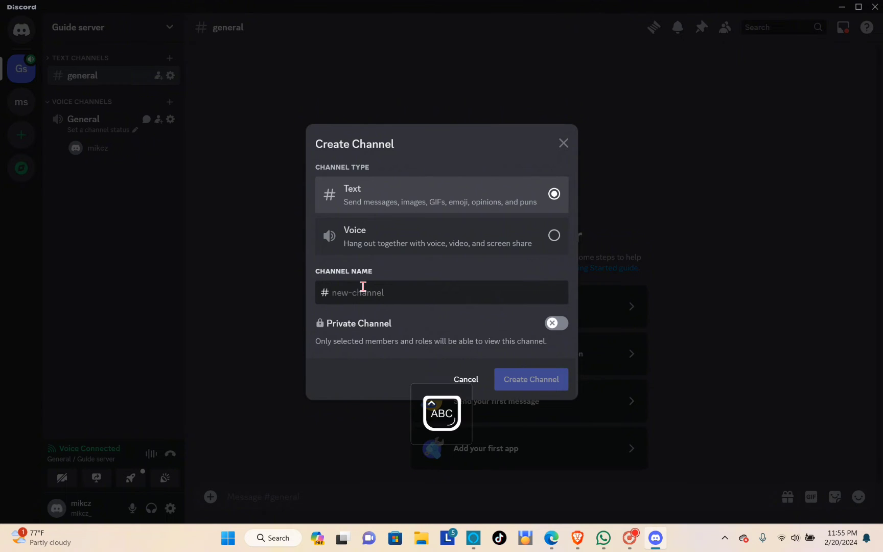
type("r")
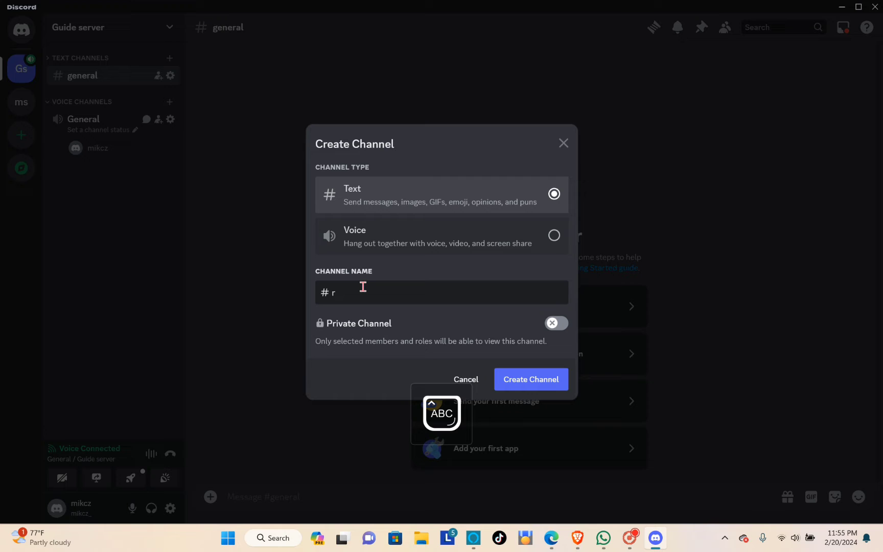
type("ules")
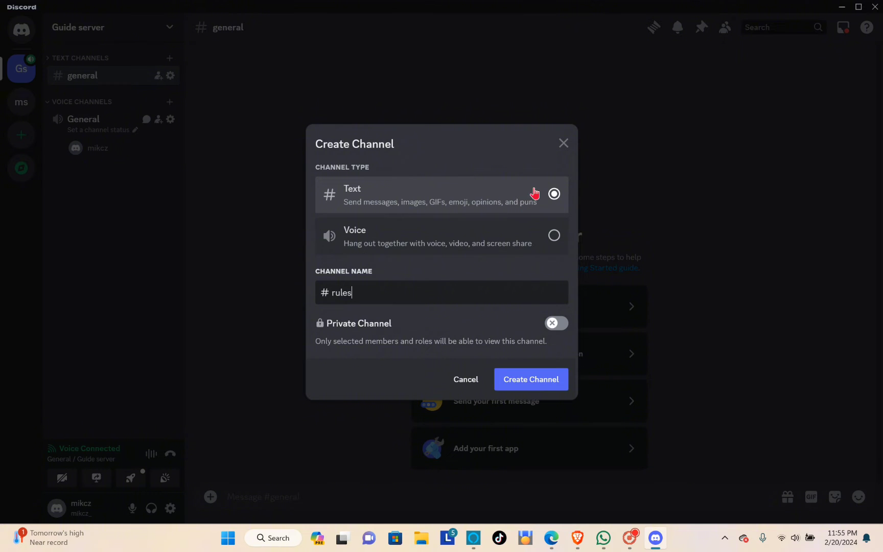
left_click(527, 388)
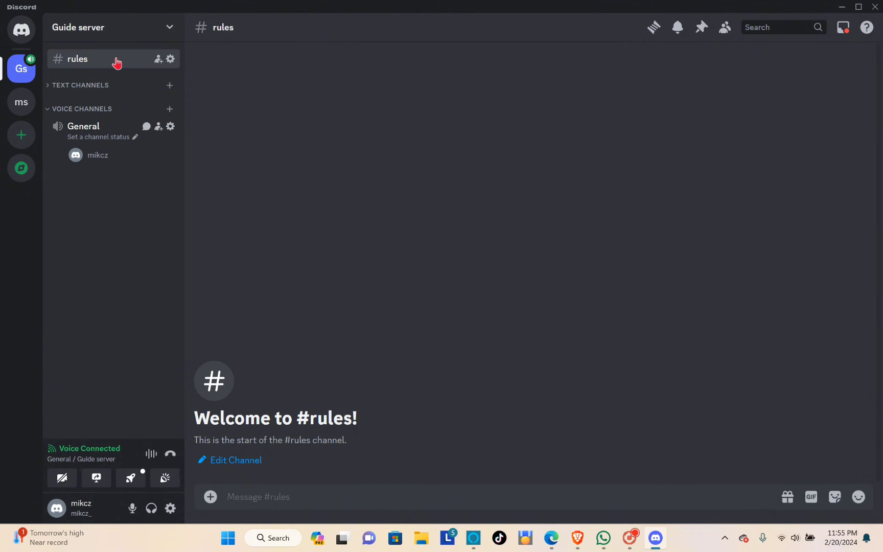
Create a public voice channel named "sound-of-the-day-" in the Guide server
left_click(171, 29)
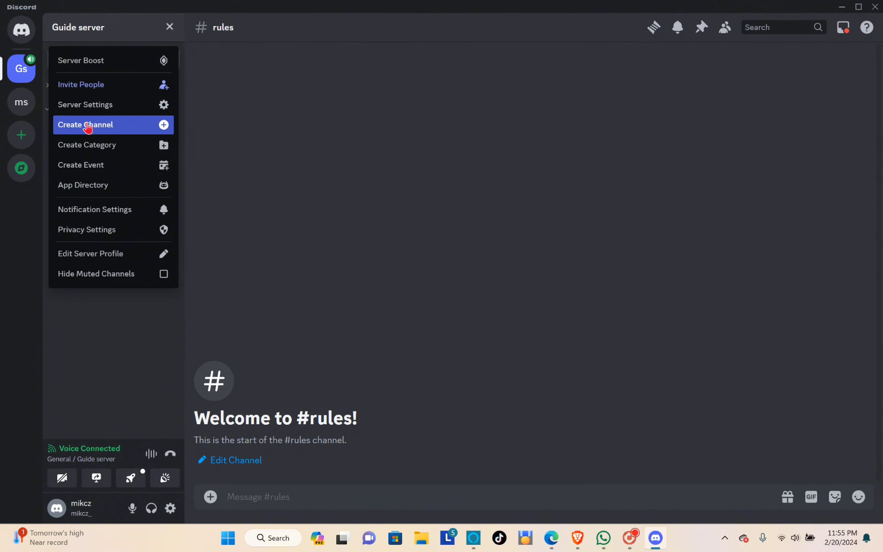
left_click(87, 126)
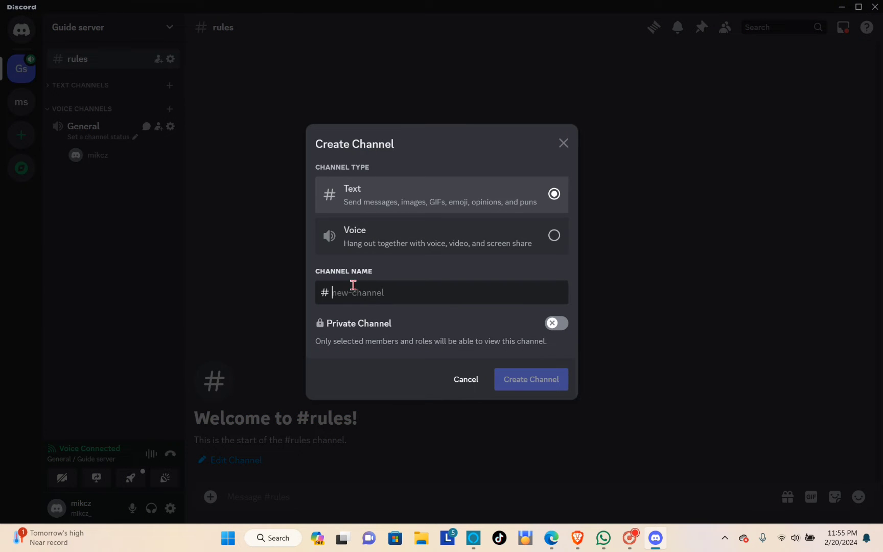
type("s")
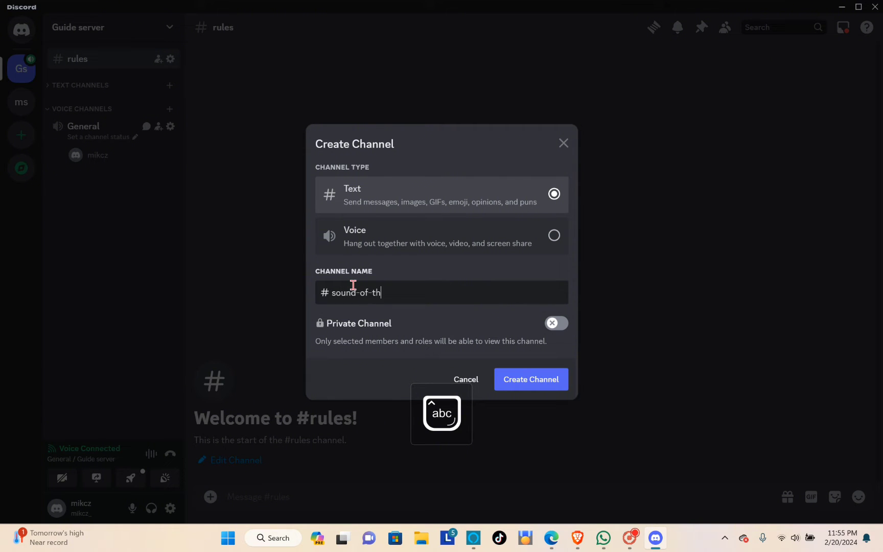
type("ound of the day")
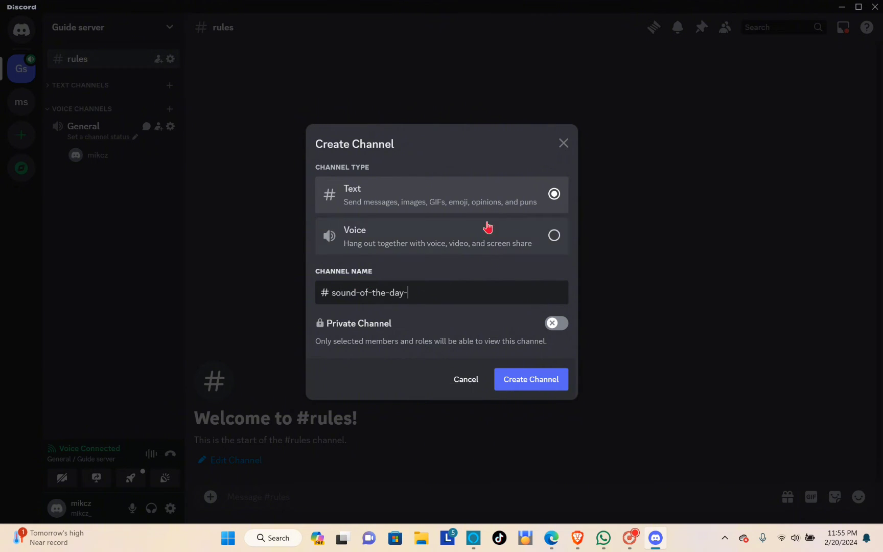
left_click(549, 237)
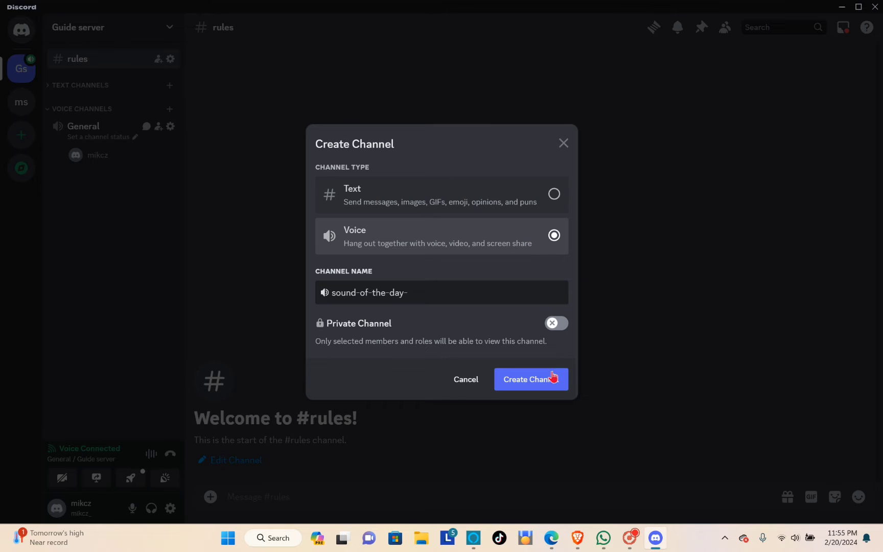
left_click(546, 387)
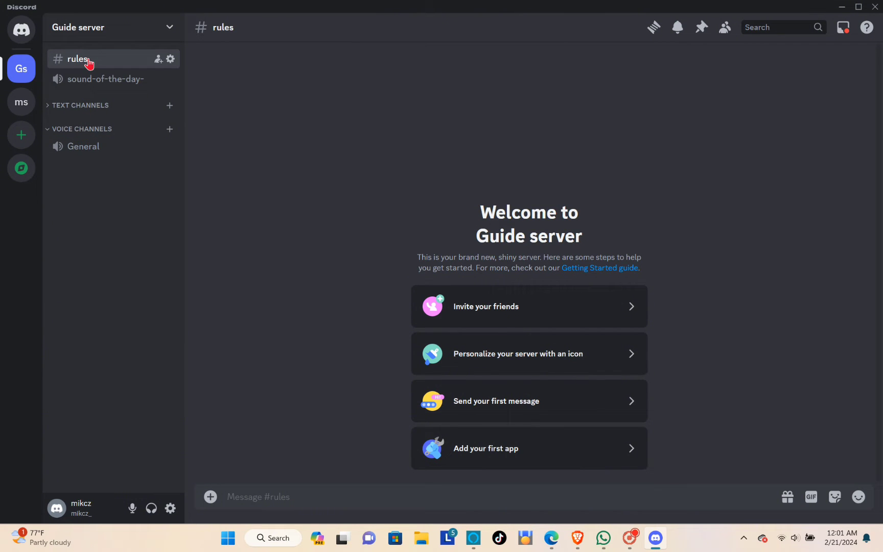
Move the rules channel into Text Channels and the sound-of-the-day- channel into Voice Channels
left_click_drag(90, 62, 86, 108)
left_click_drag(87, 58, 87, 147)
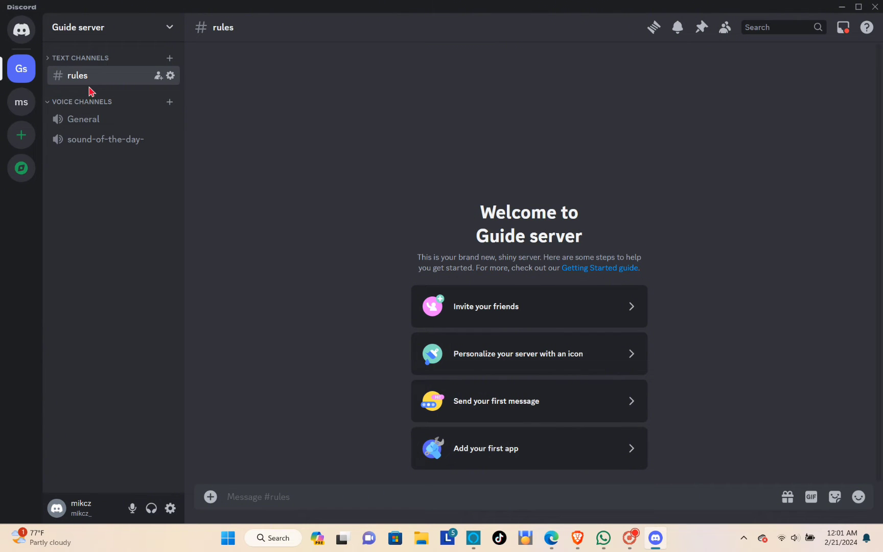
Create a public category named "Staffs Area" in the Guide server
left_click(178, 30)
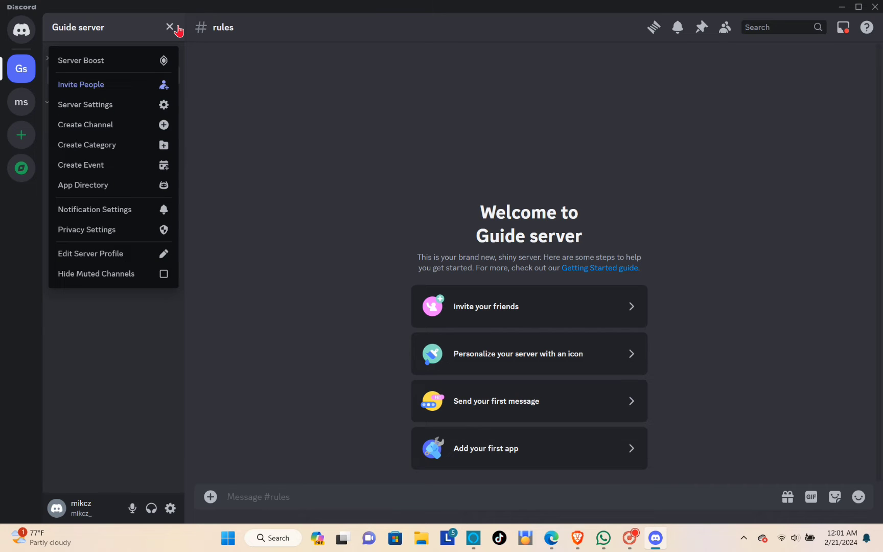
left_click(109, 148)
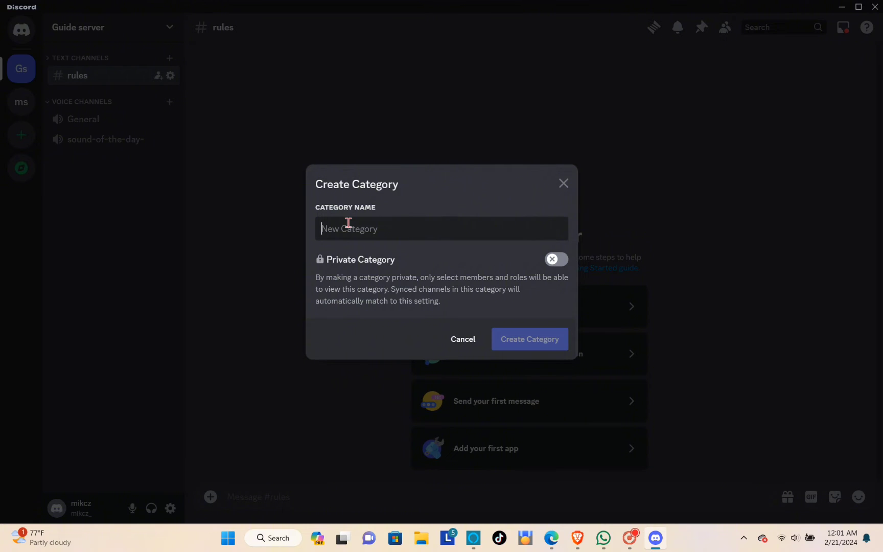
type("Staf")
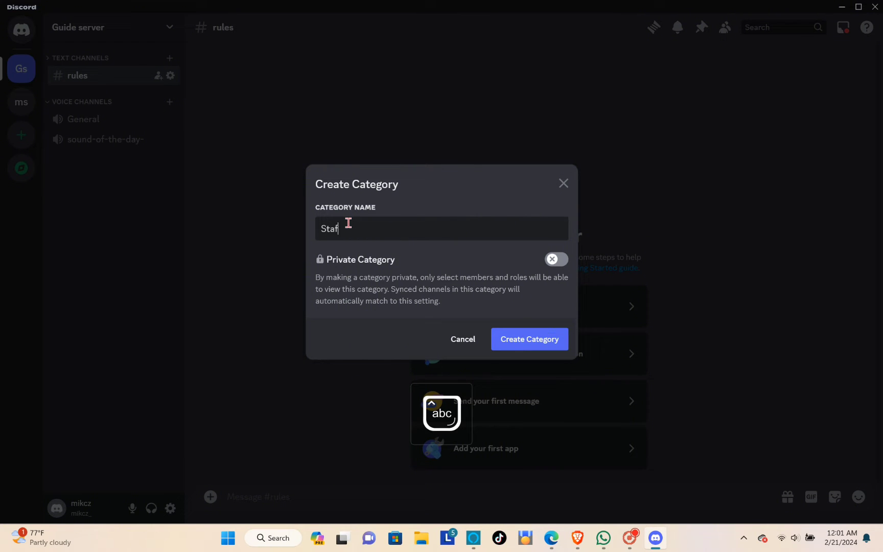
type("fs Area")
left_click(530, 350)
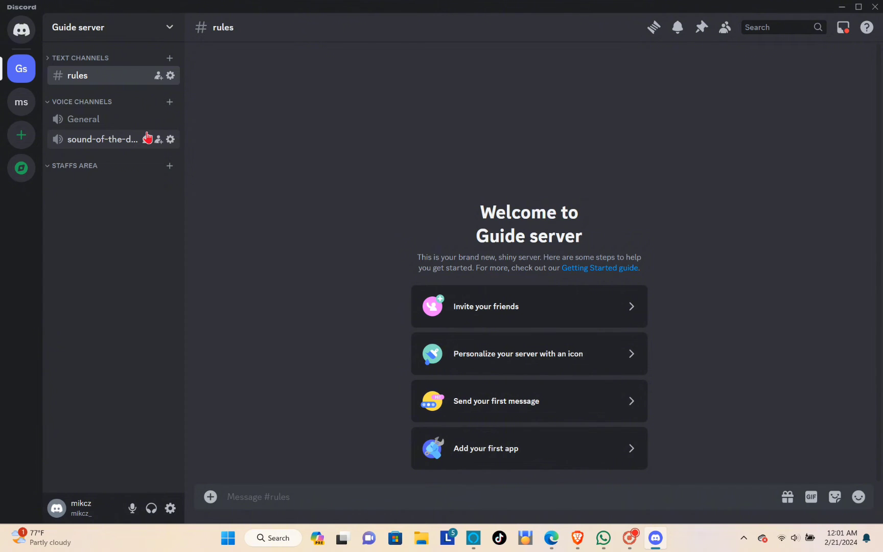
Create a public text channel named "text-channel" in the Guide server
left_click(166, 29)
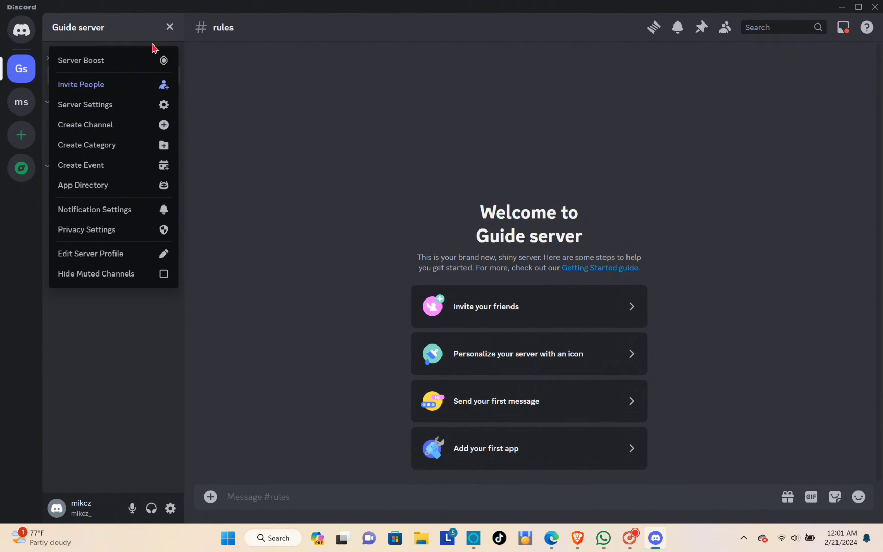
left_click(106, 133)
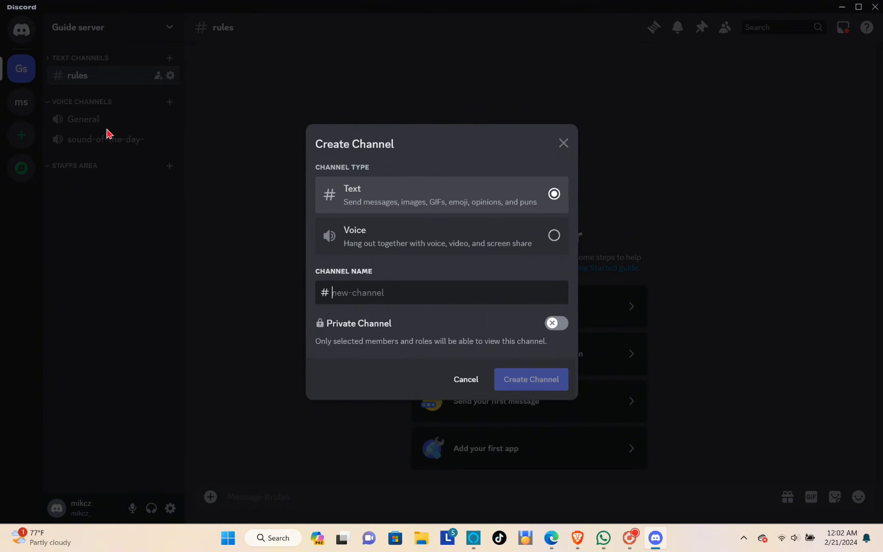
type("tex")
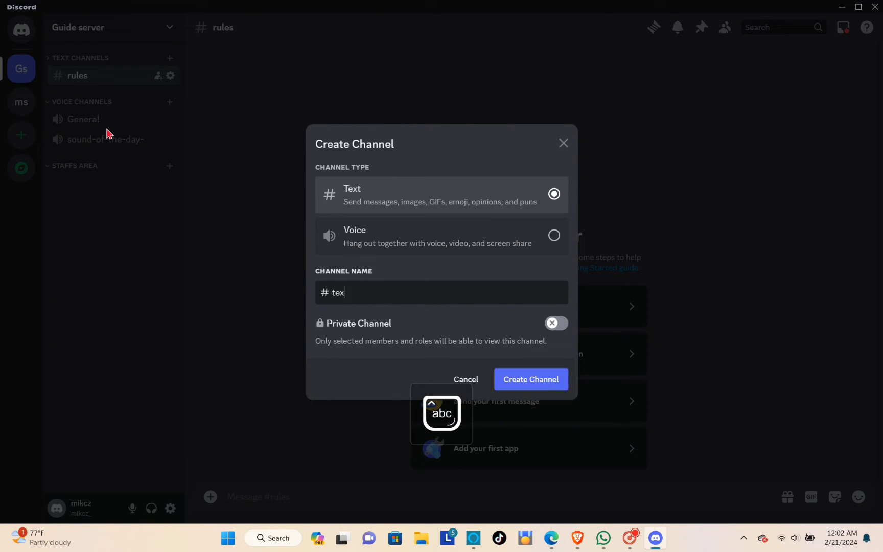
type("t-channel")
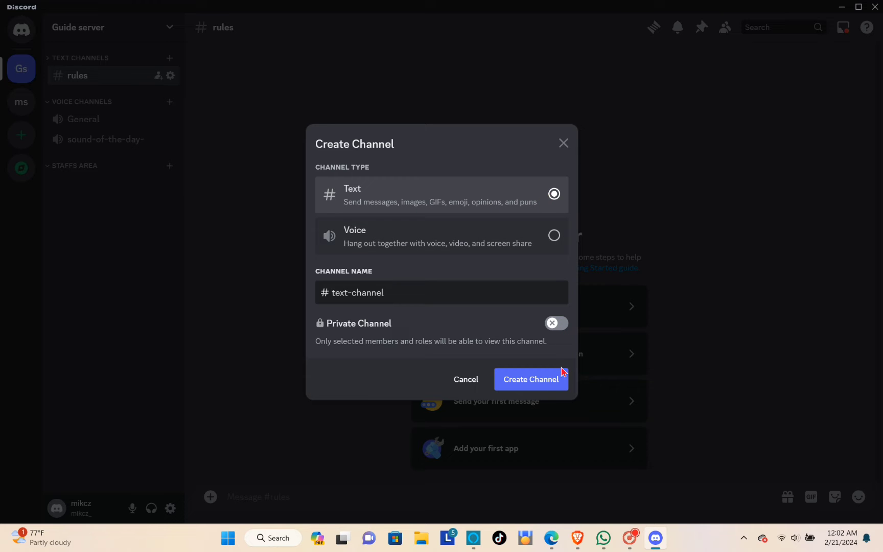
left_click(549, 383)
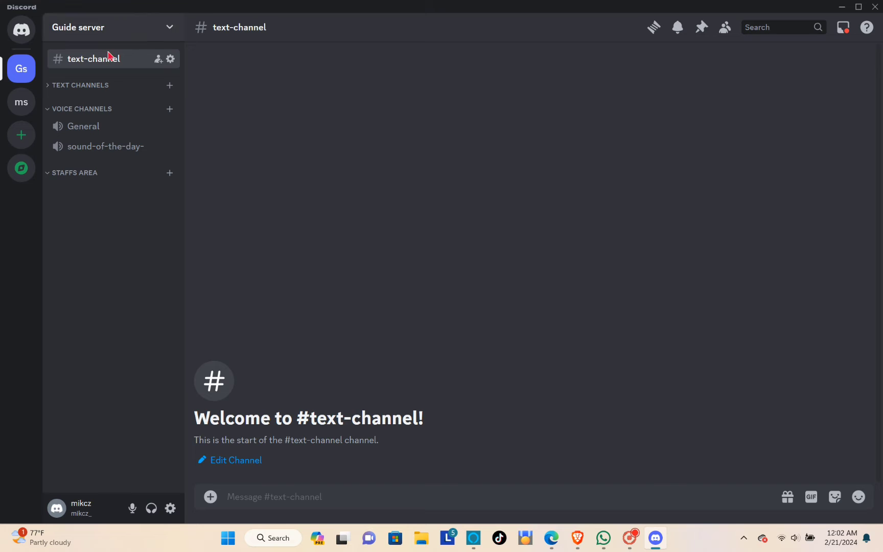
Create a public voice channel named "voice-channel" in the Guide server
left_click(172, 32)
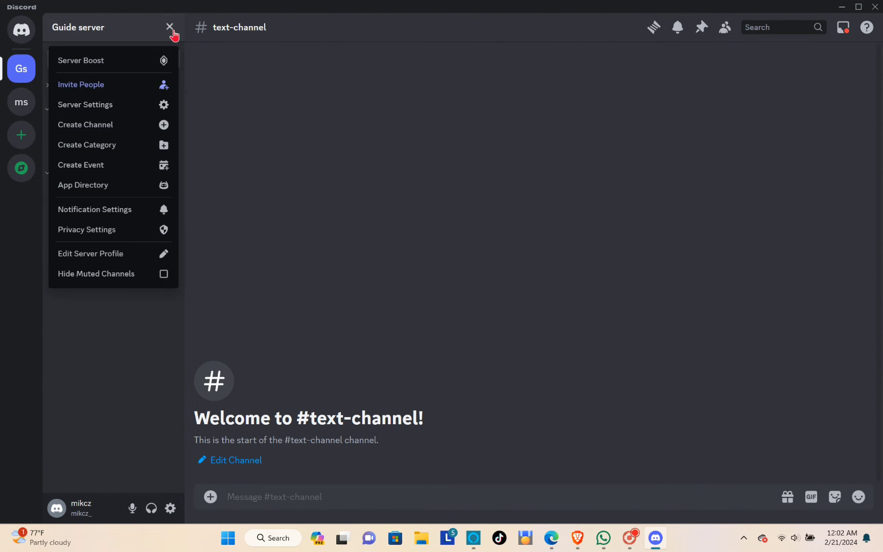
left_click(111, 125)
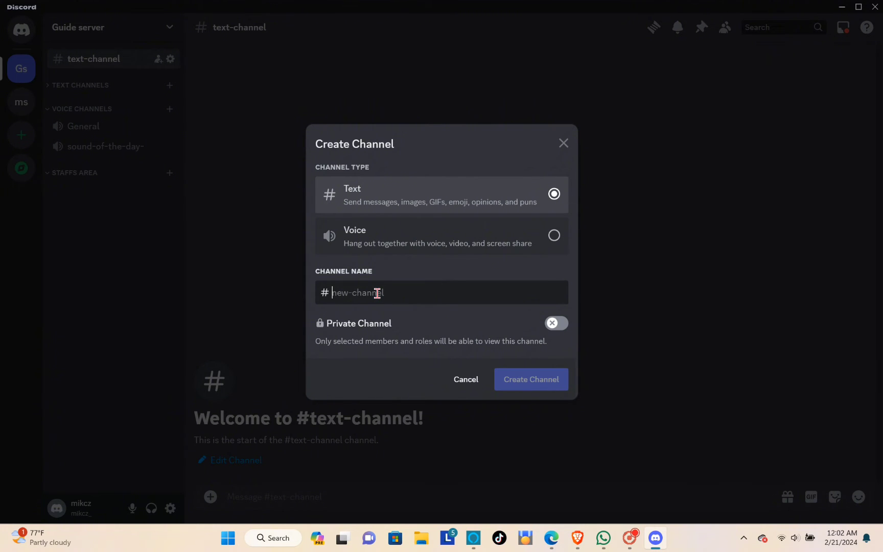
type("voice-")
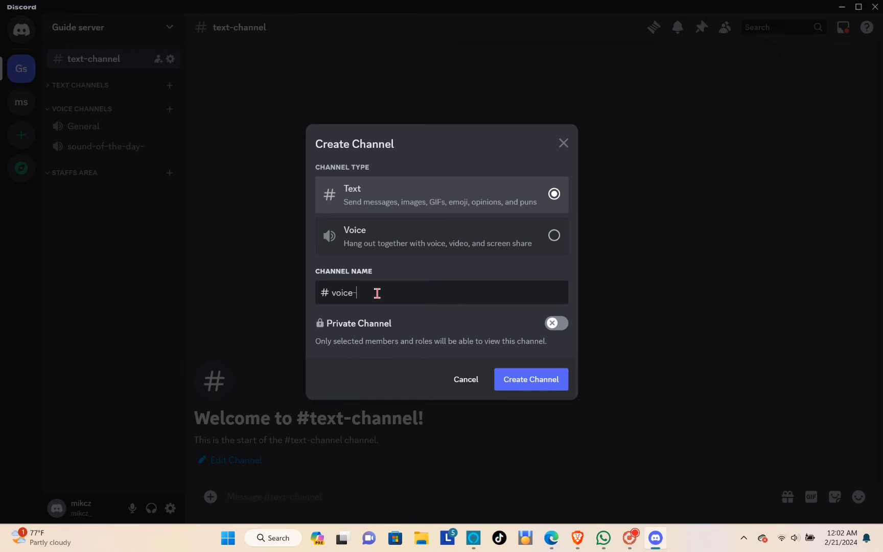
type("channel")
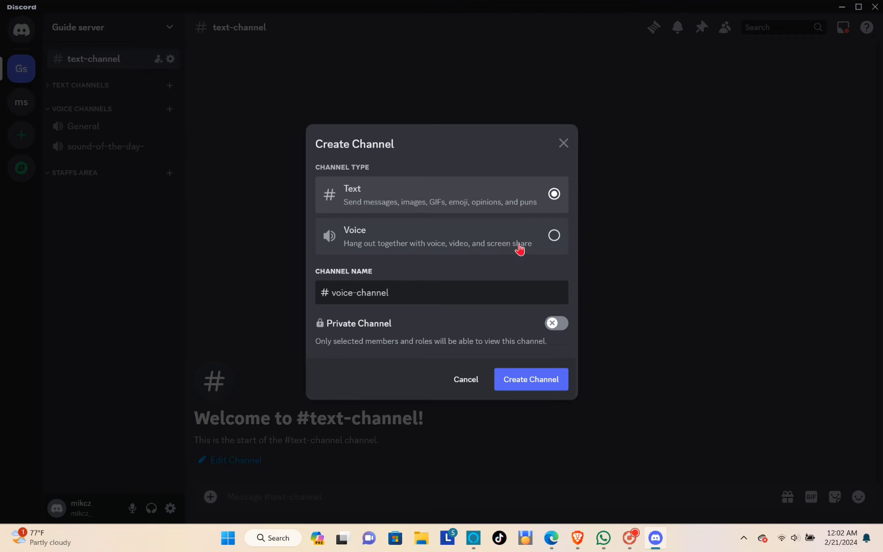
left_click(550, 244)
left_click(546, 387)
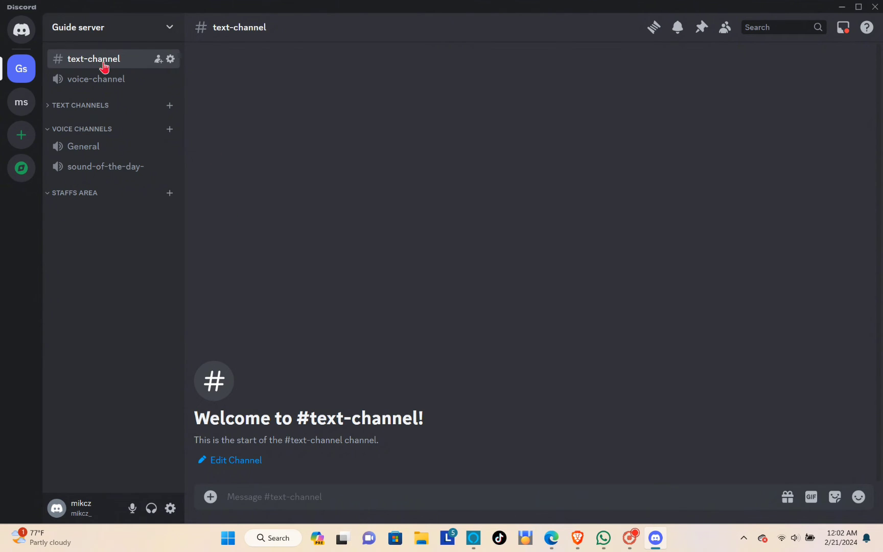
Move text-channel and voice-channel into the Staffs Area category, with text-channel first
left_click_drag(107, 62, 94, 218)
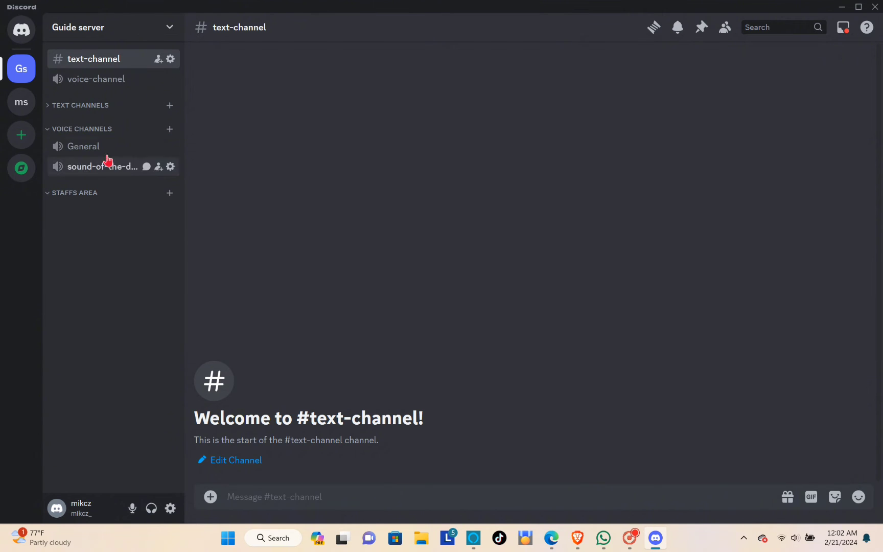
left_click_drag(108, 65, 84, 195)
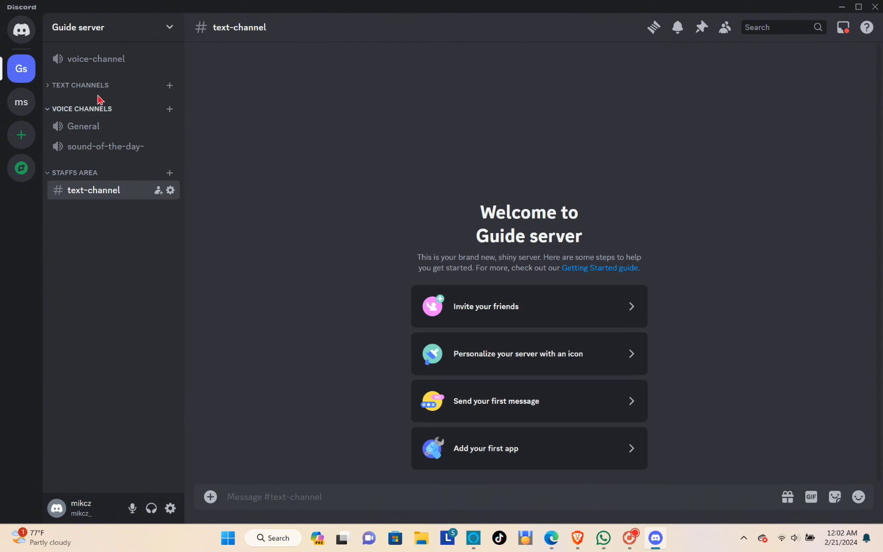
left_click_drag(99, 64, 89, 207)
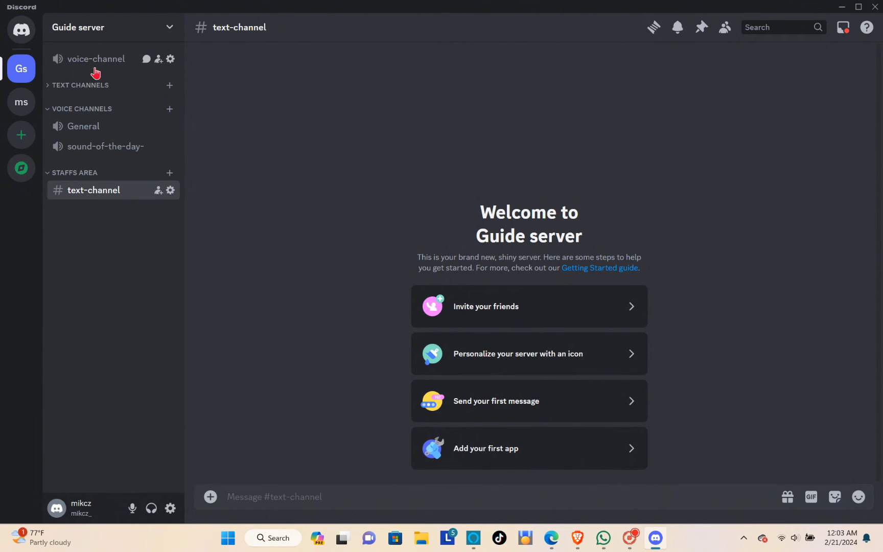
left_click_drag(97, 61, 99, 192)
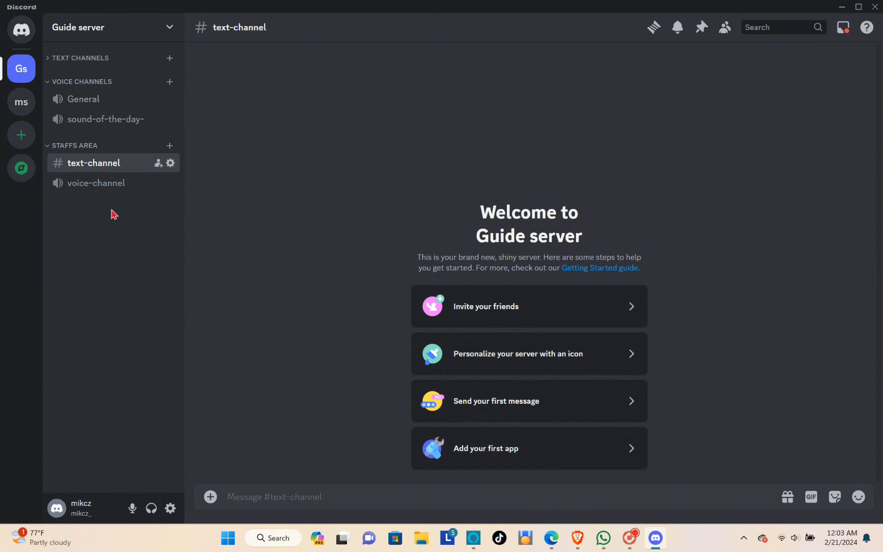
left_click(170, 163)
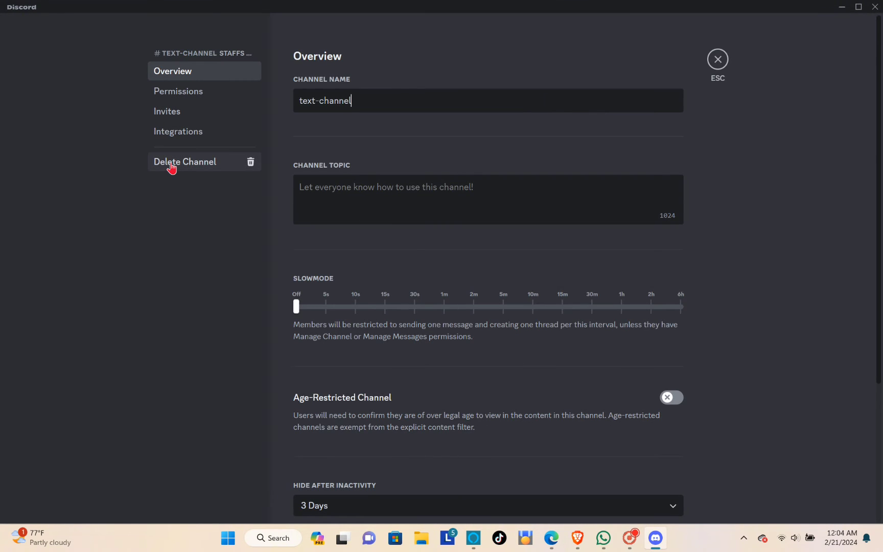
left_click(184, 95)
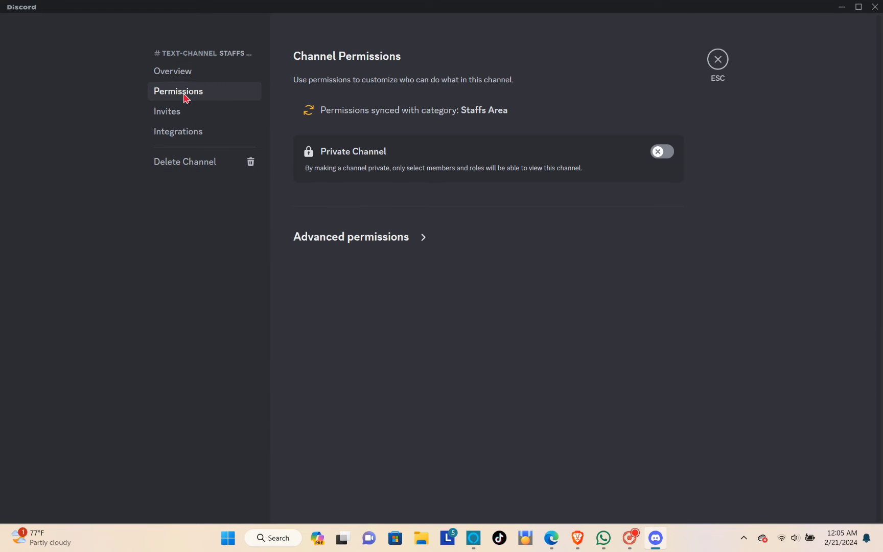
left_click(339, 238)
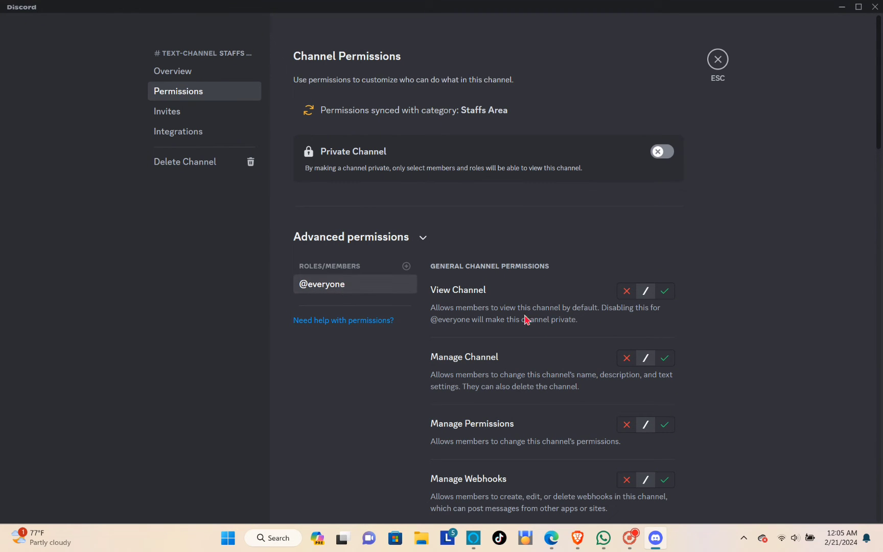
left_click(626, 291)
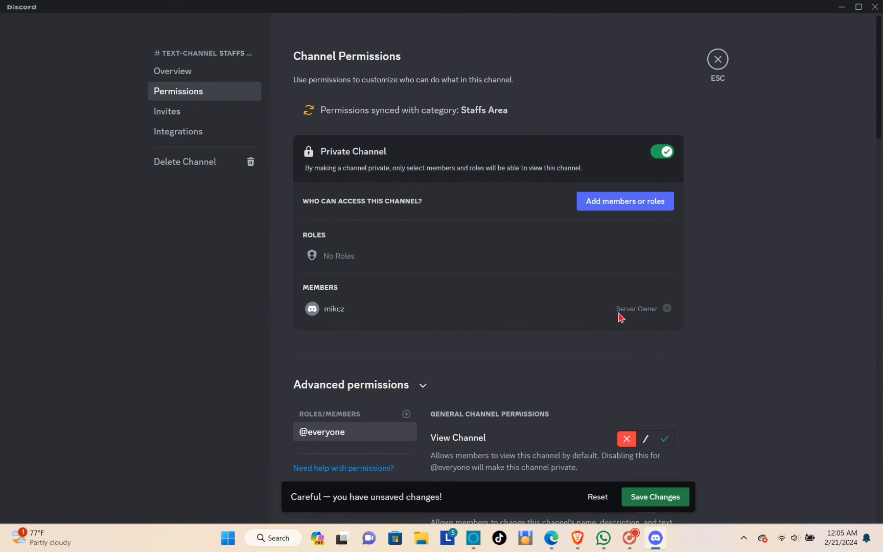
scroll(534, 273, "down", 4)
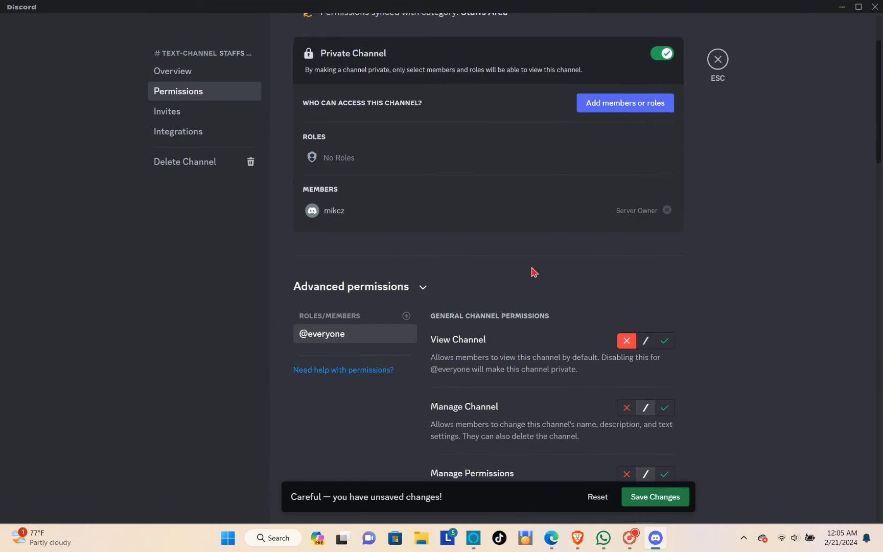
scroll(564, 319, "down", 5)
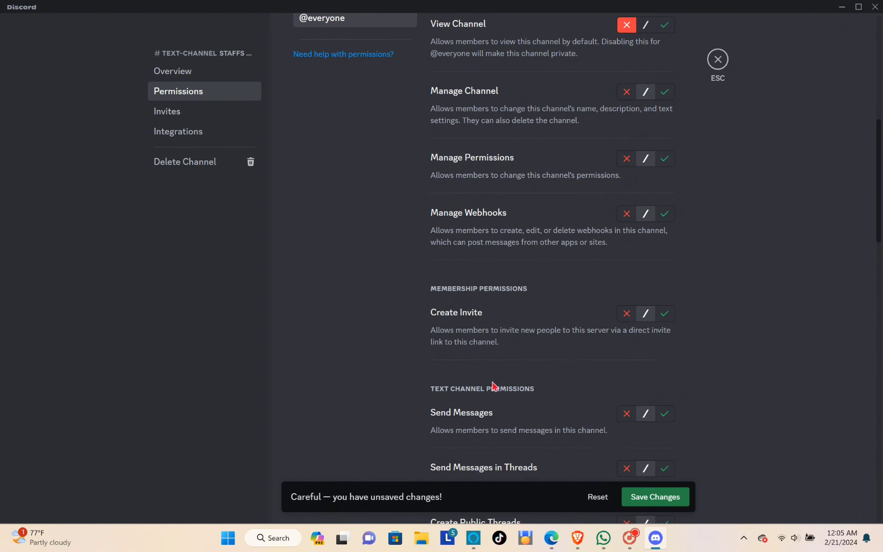
left_click(627, 415)
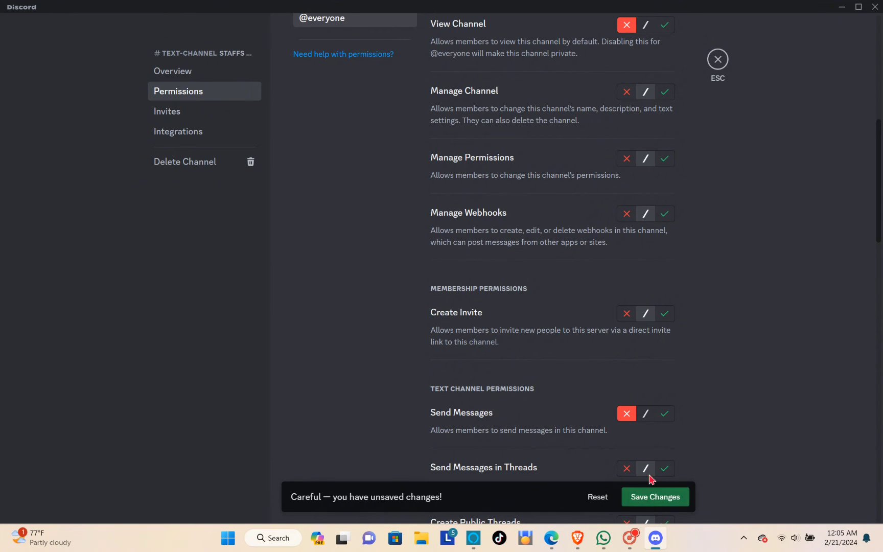
left_click(649, 498)
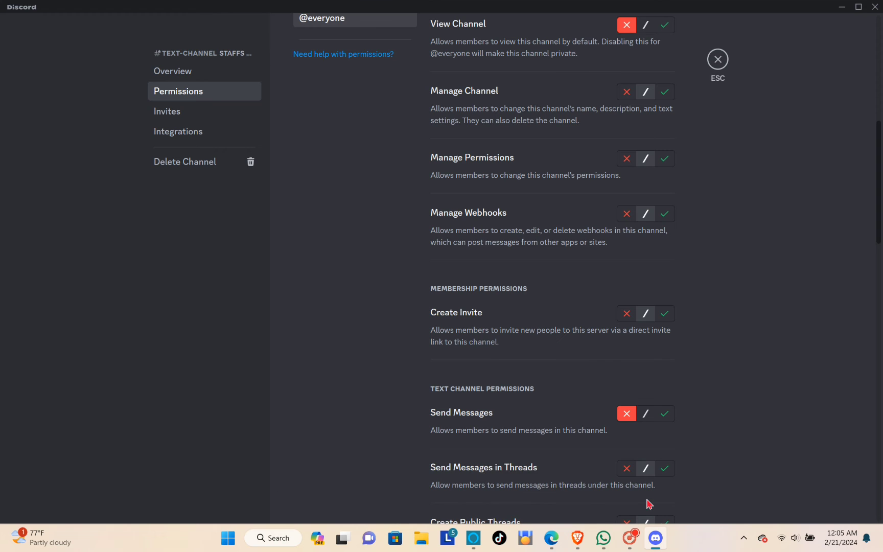
scroll(308, 229, "up", 5)
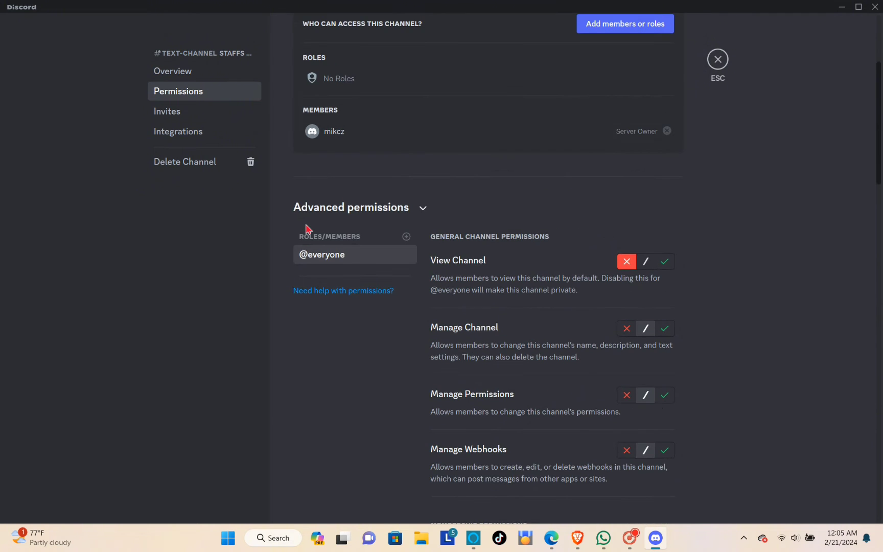
key("Escape")
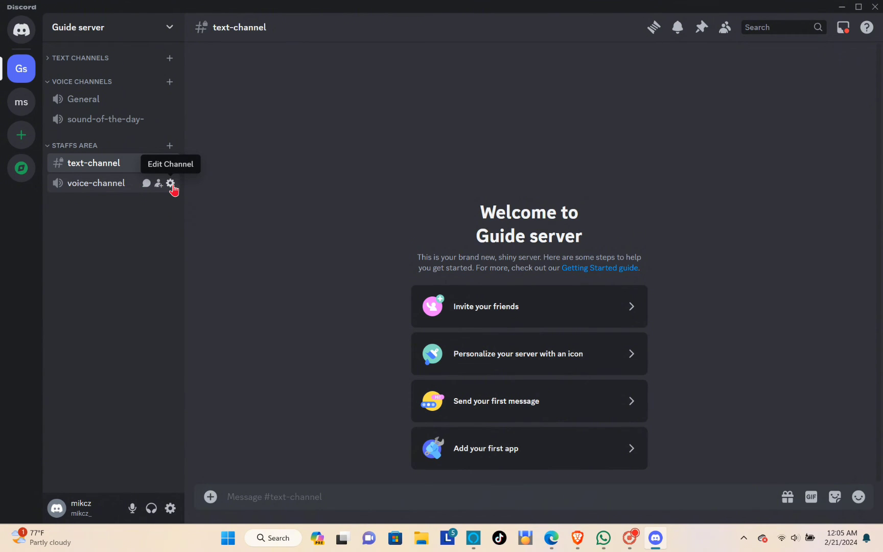
left_click(171, 185)
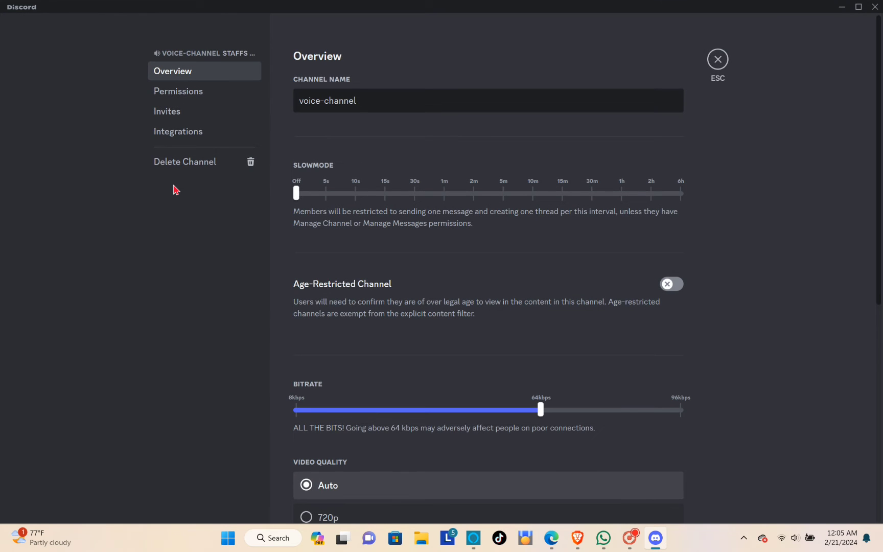
left_click(187, 92)
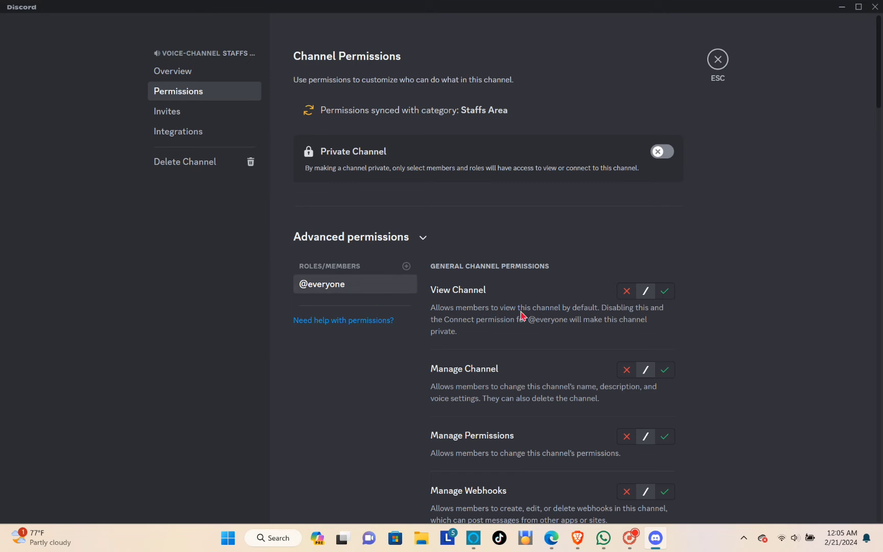
left_click(627, 291)
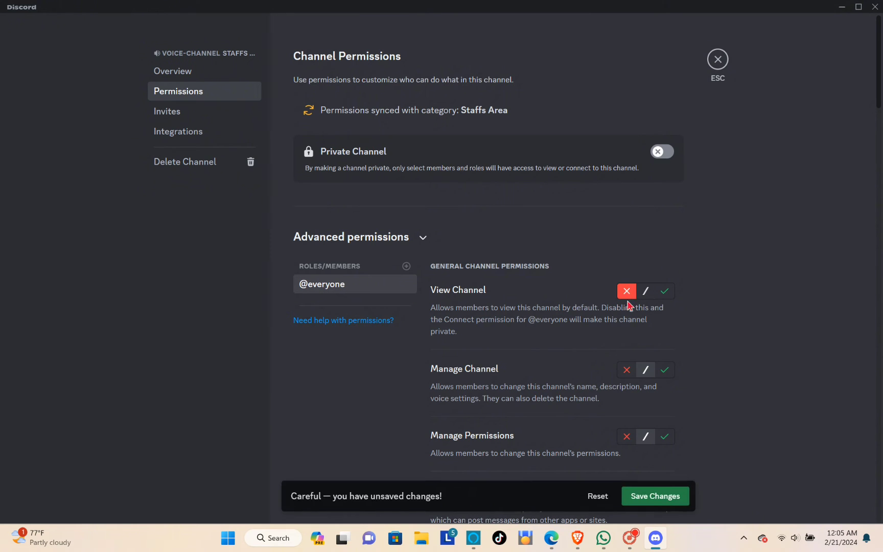
scroll(613, 377, "down", 5)
scroll(589, 392, "down", 2)
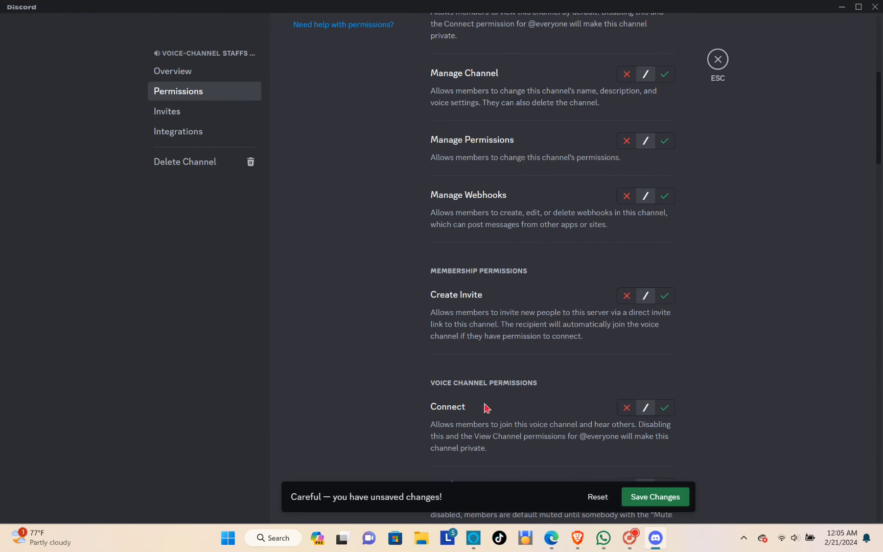
scroll(497, 297, "down", 1)
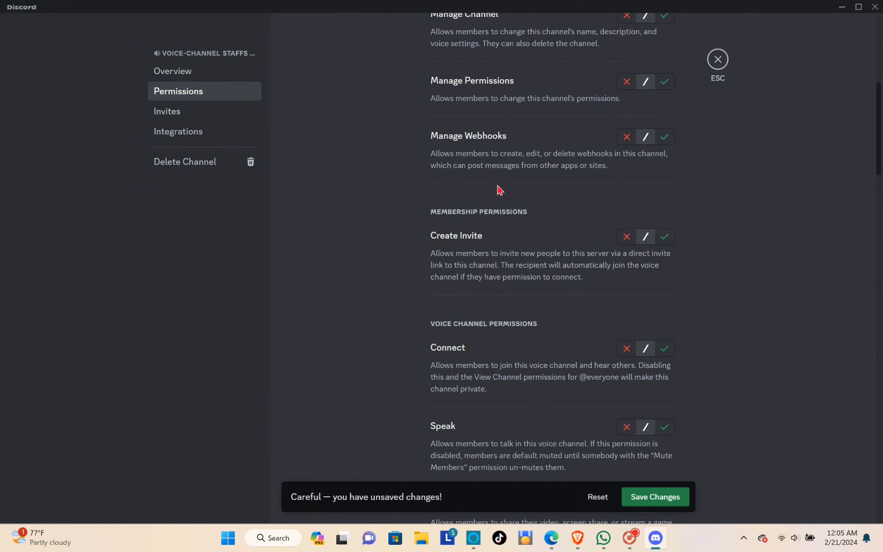
scroll(490, 148, "down", 1)
left_click(627, 368)
left_click(659, 496)
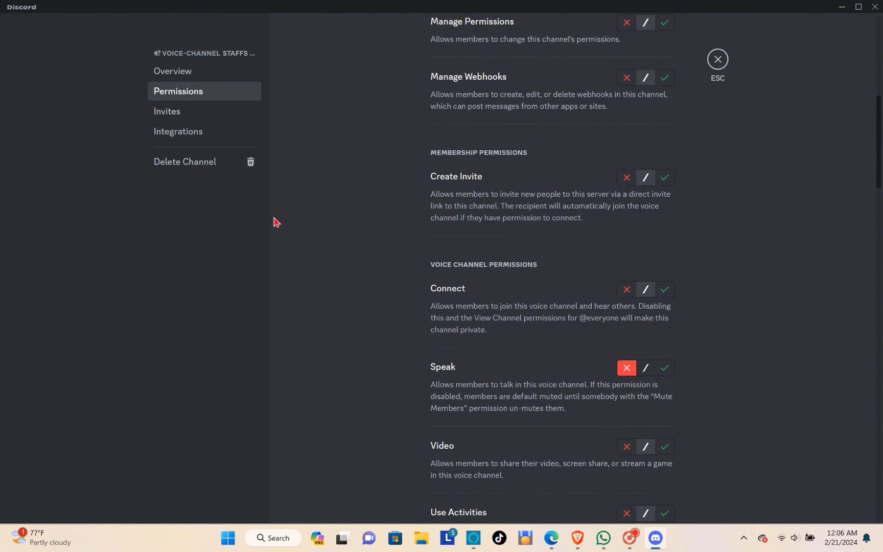
left_click(717, 59)
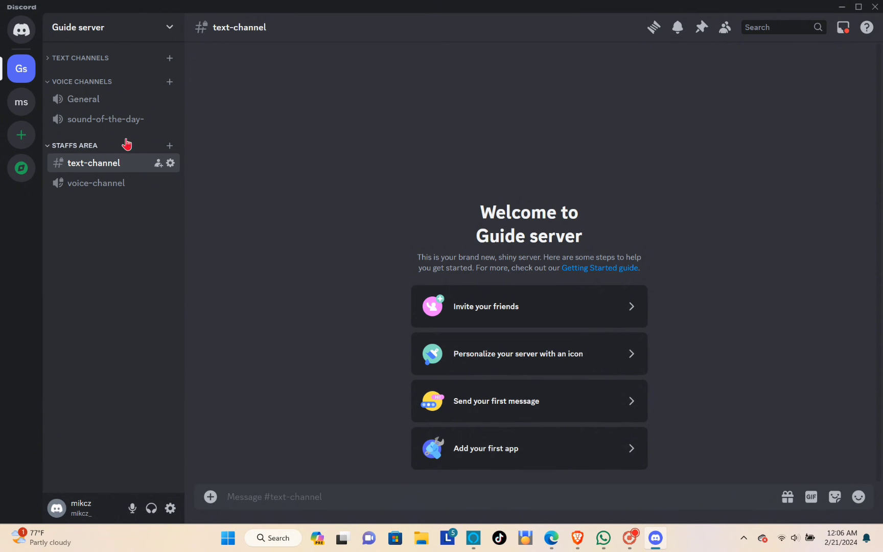
Create a new role in the Guide server's settings and name it "Member"
left_click(169, 28)
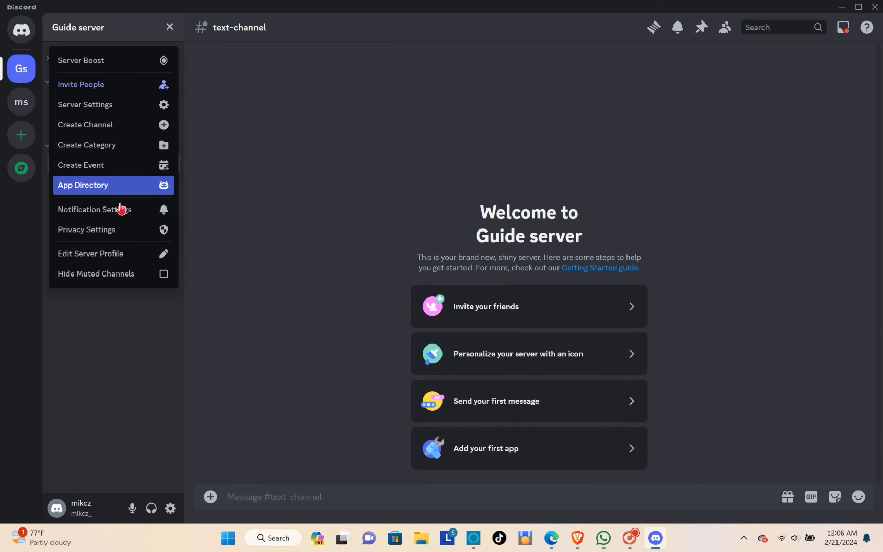
left_click(122, 109)
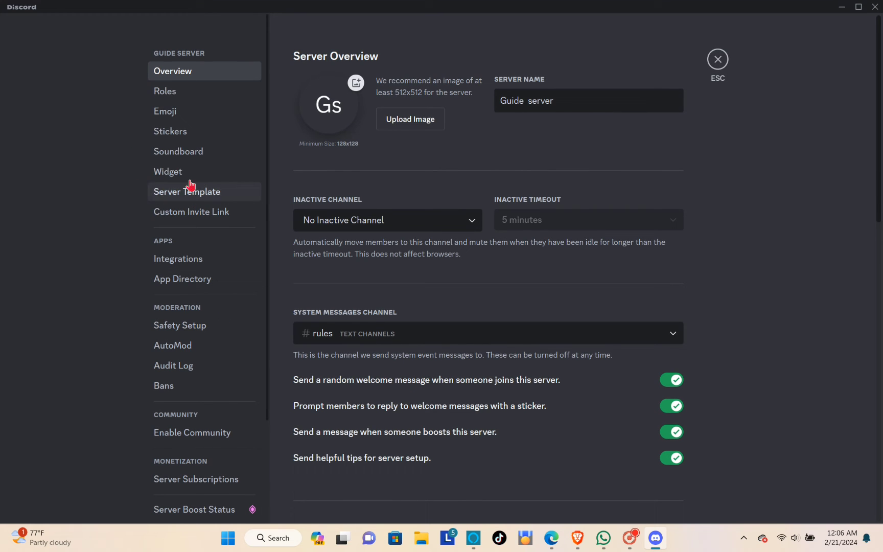
left_click(168, 93)
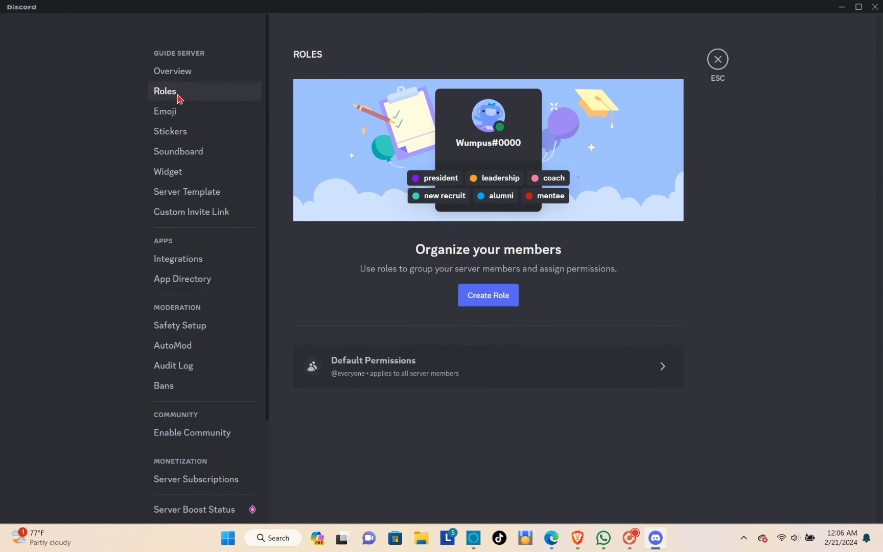
left_click(490, 302)
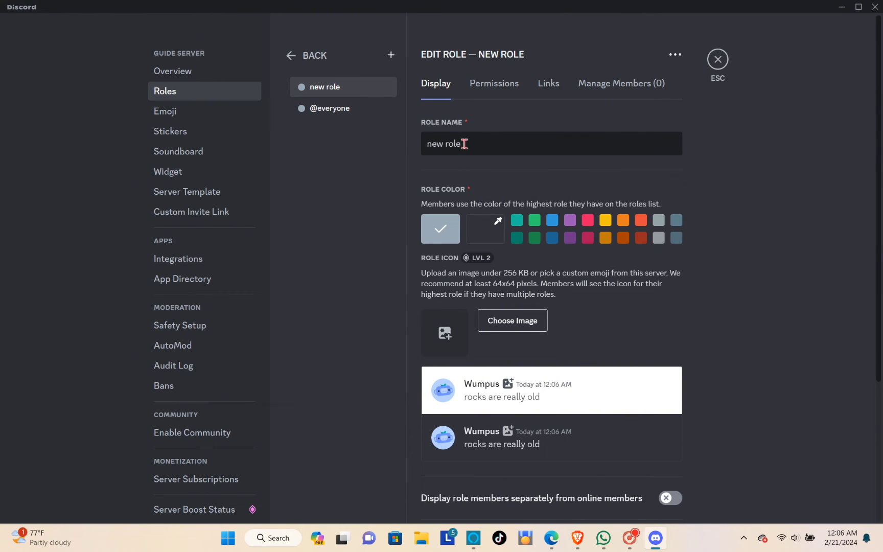
key("BackSpace")
key("BackSpace")
key("BackSpace")
key("BackSpace")
key("BackSpace")
key("BackSpace")
key("BackSpace")
key("Caps_Lock")
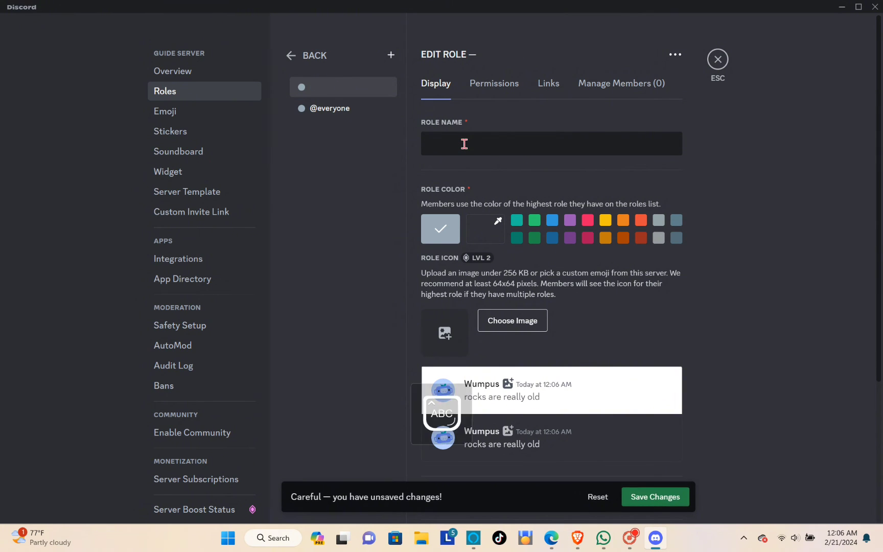
type("M")
key("Caps_Lock")
type("ember")
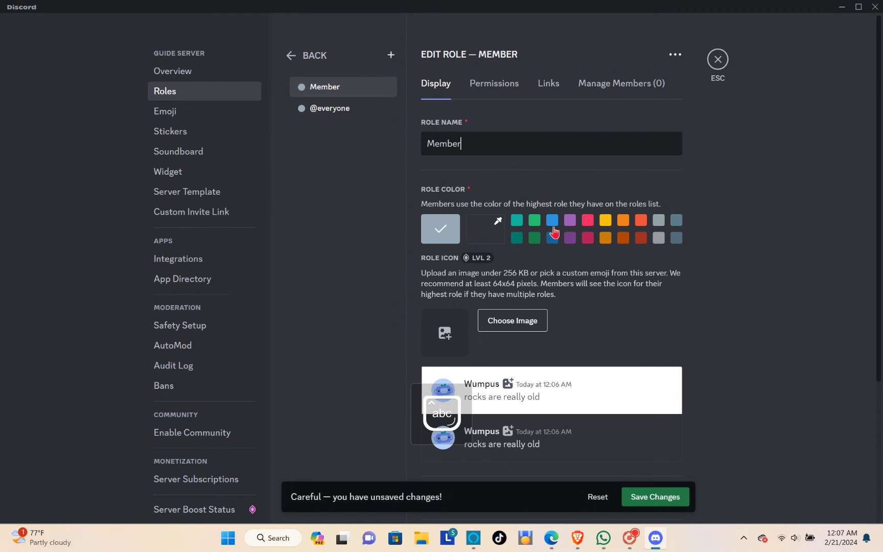
Set the Member role's colour to bright green and save the changes
left_click(535, 224)
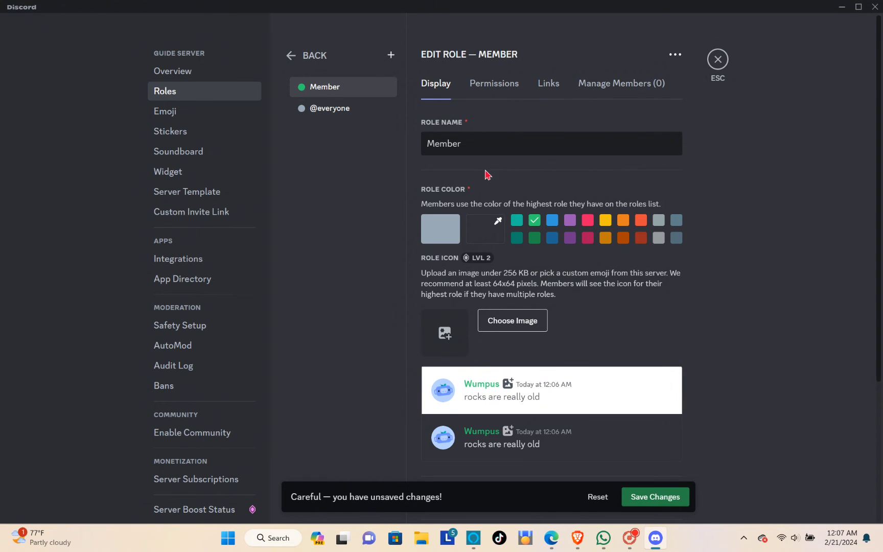
scroll(490, 136, "down", 1)
scroll(492, 136, "down", 3)
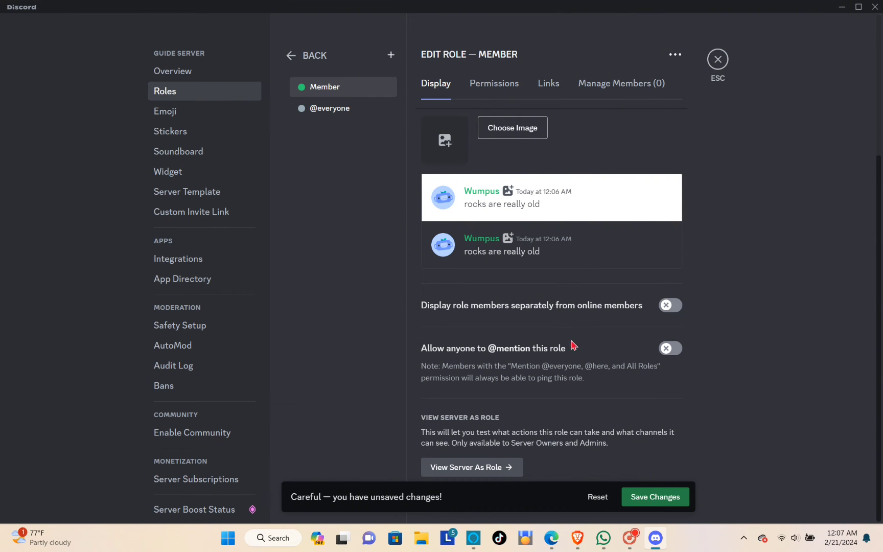
scroll(570, 358, "up", 3)
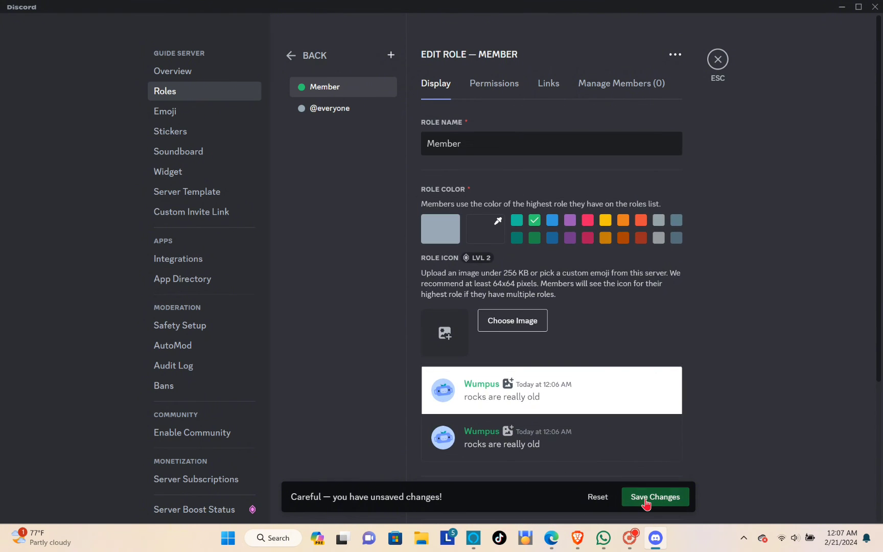
left_click(639, 494)
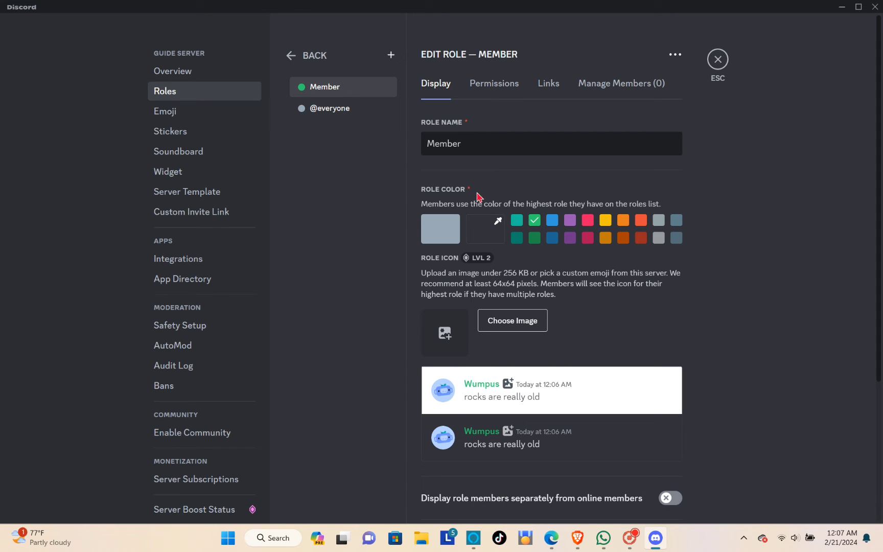
Create another role in the Guide server's settings and name it "Admin"
left_click(198, 99)
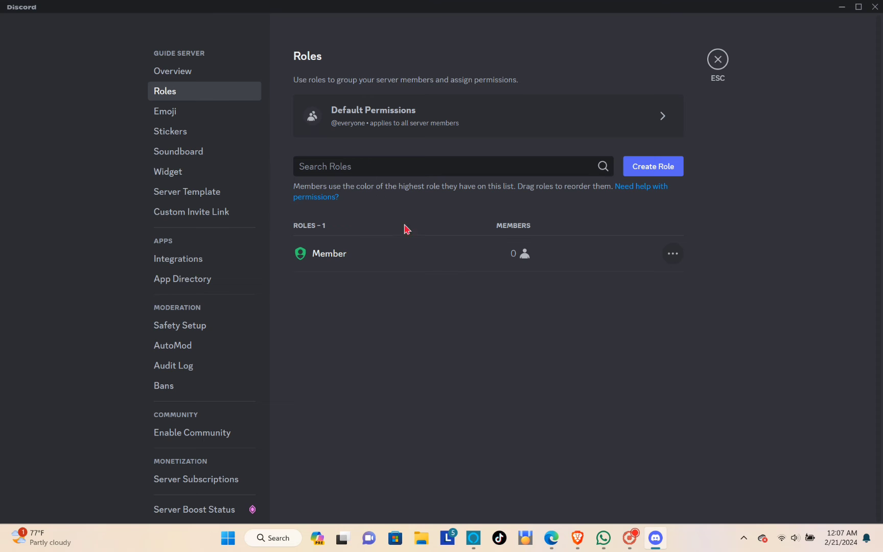
left_click(645, 169)
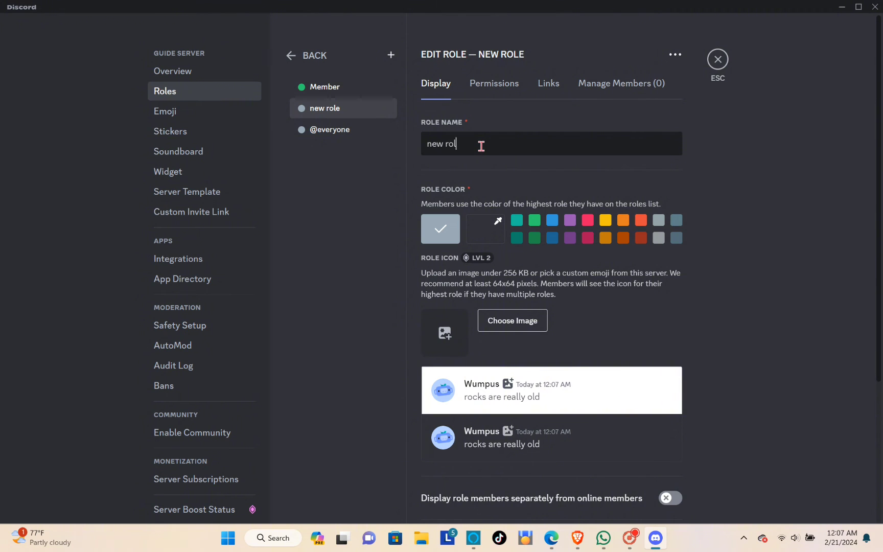
key("BackSpace")
key("BackSpace")
key("BackSpace")
key("BackSpace")
key("BackSpace")
key("BackSpace")
key("BackSpace")
type("Ad")
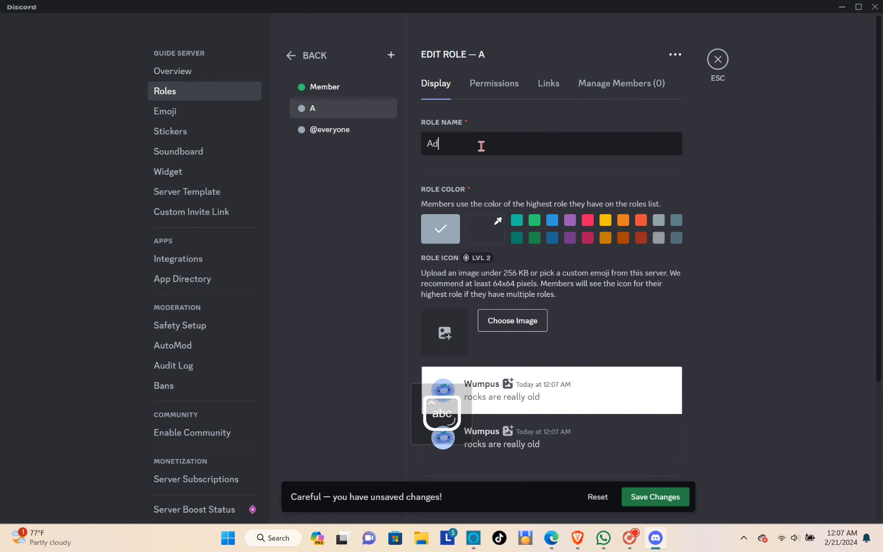
type("min")
Set the Admin role's colour to bright pinkish red, save the changes and close the server settings
left_click(588, 221)
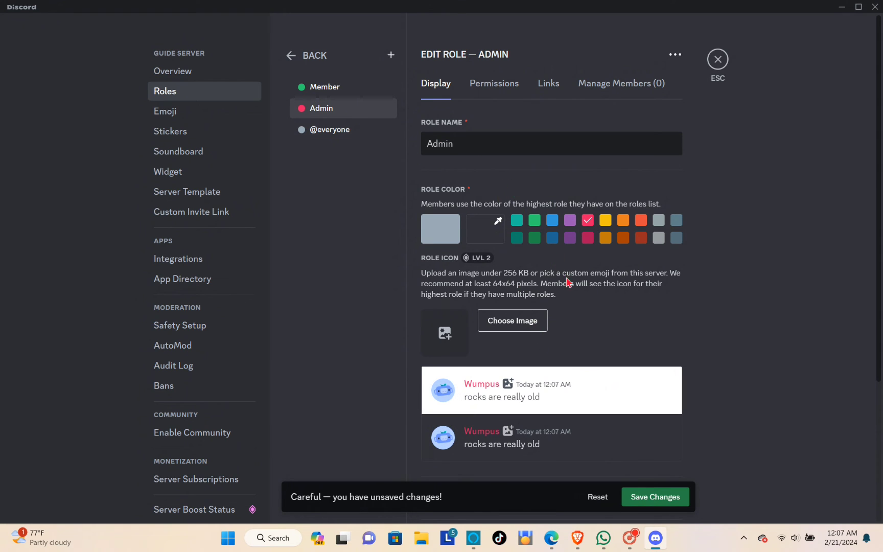
scroll(566, 282, "down", 4)
left_click(636, 500)
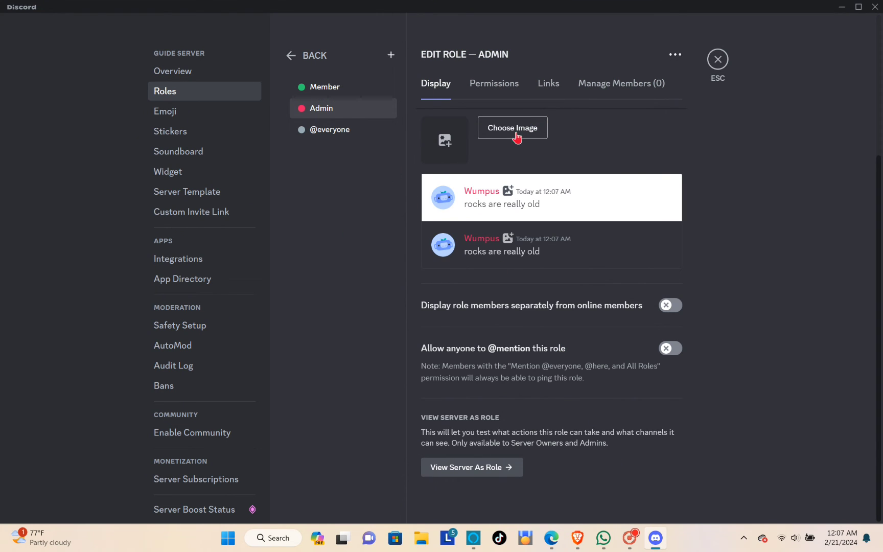
left_click(722, 60)
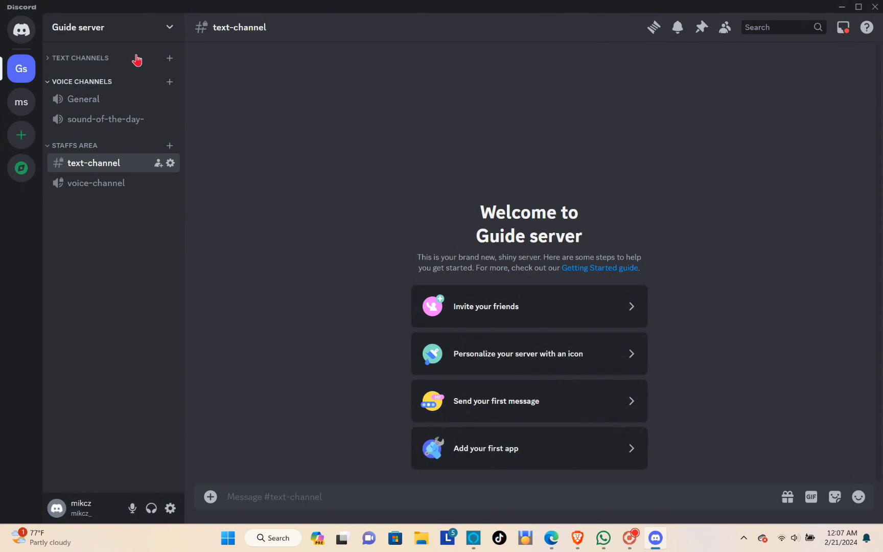
In the Guide server's member list, assign both the Member and Admin roles to the most recently joined member, then close the settings
left_click(169, 33)
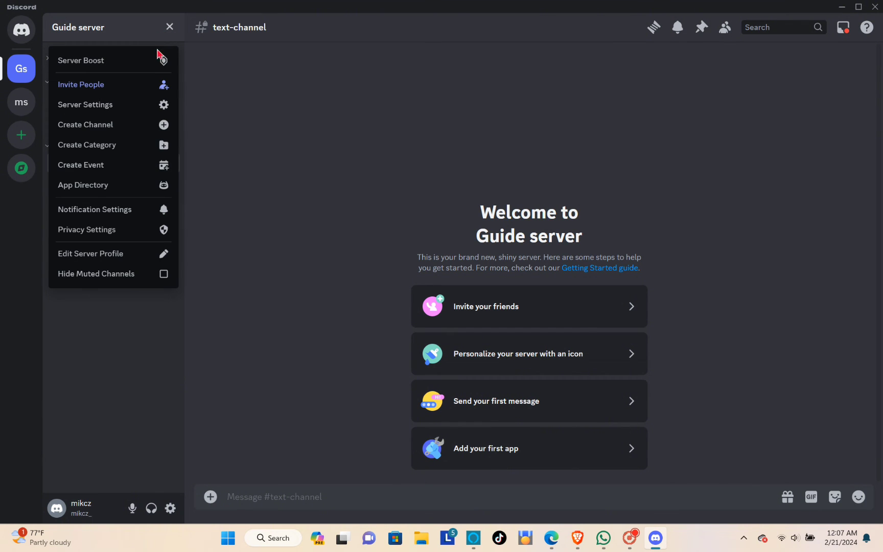
left_click(117, 108)
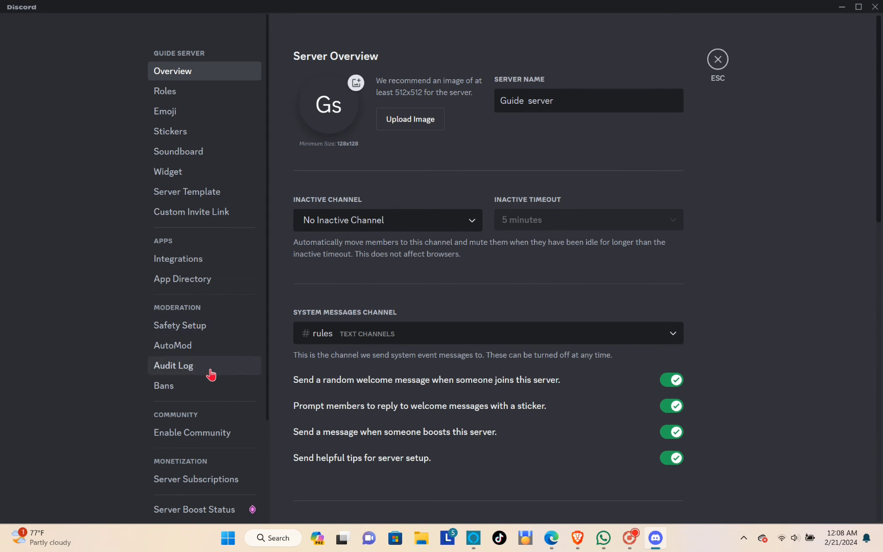
scroll(207, 370, "down", 3)
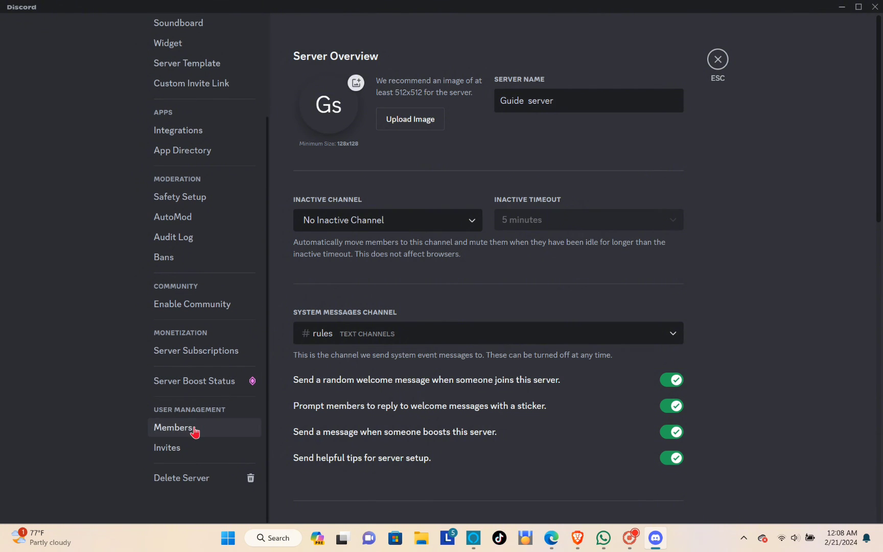
left_click(194, 432)
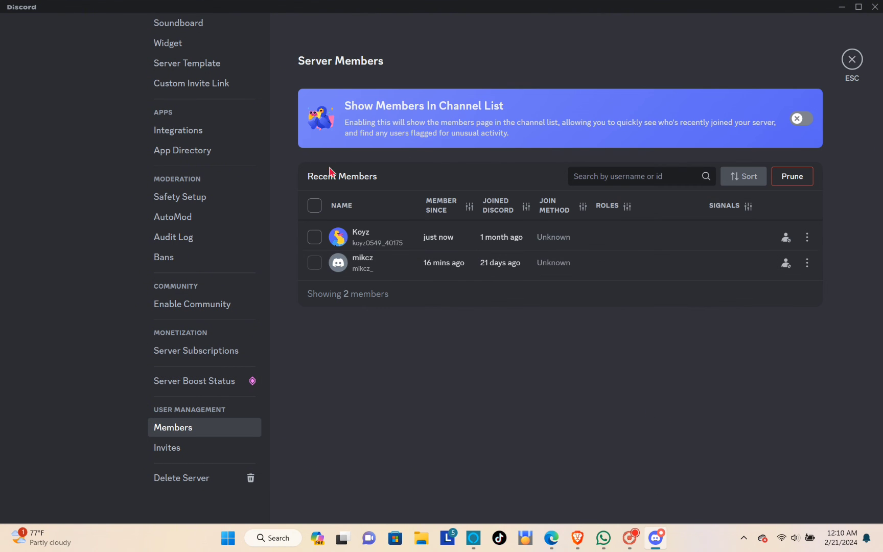
left_click(314, 236)
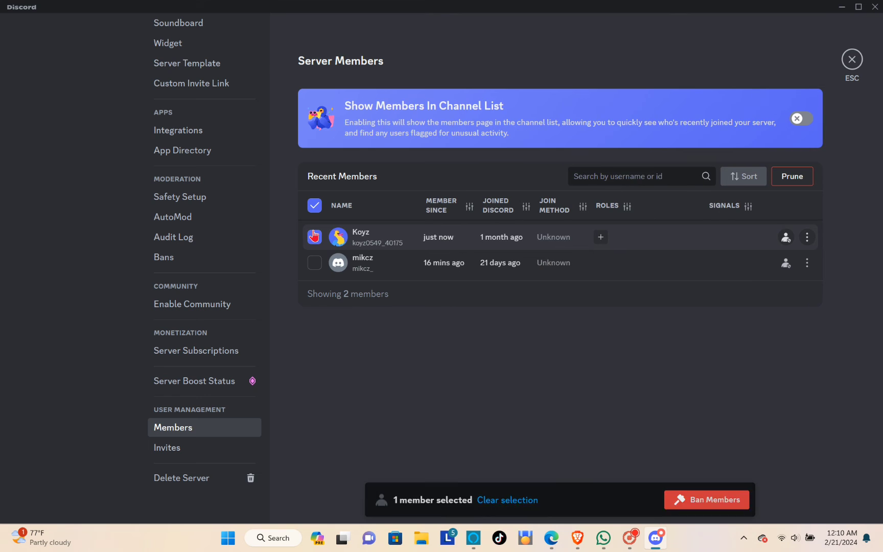
left_click(807, 239)
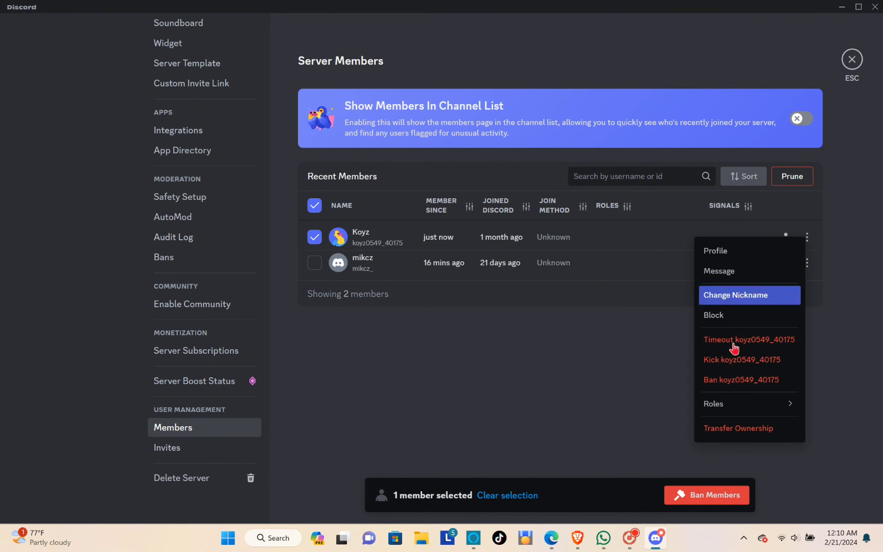
mouse_move(728, 410)
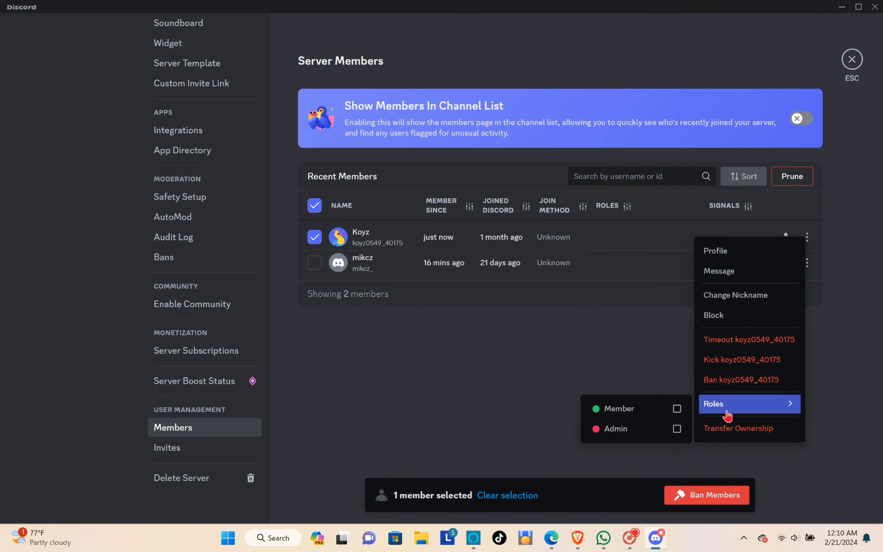
left_click(678, 409)
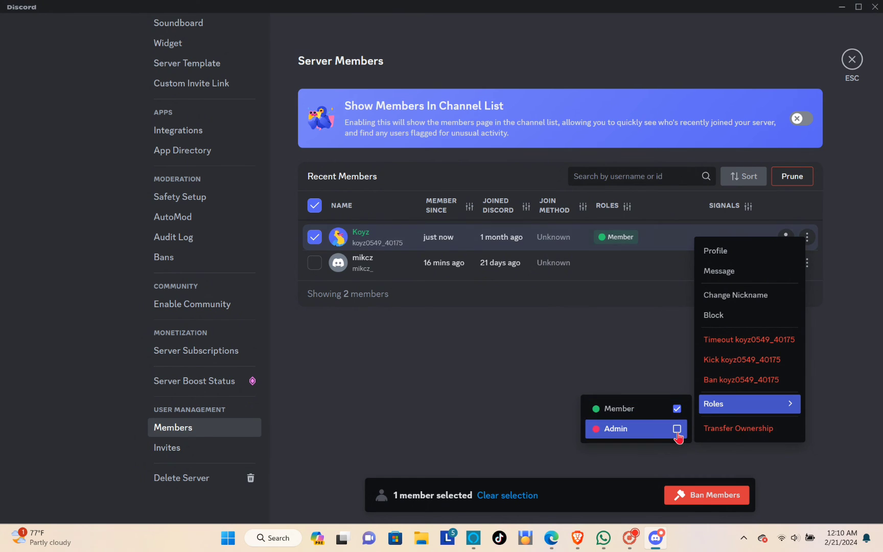
left_click(677, 430)
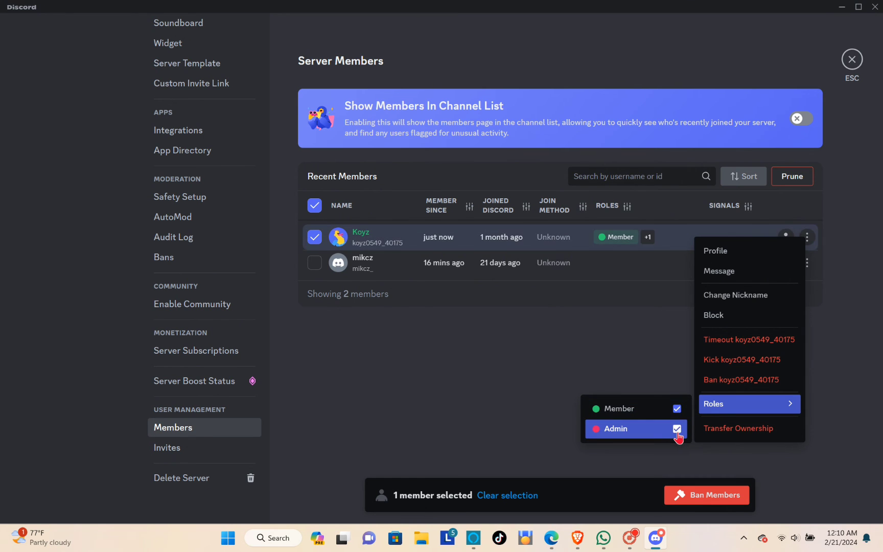
left_click(607, 320)
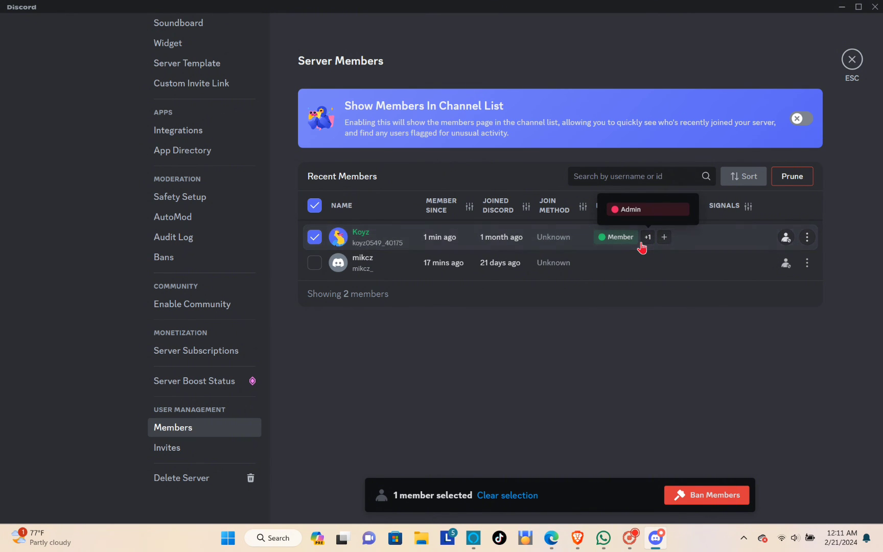
left_click(853, 59)
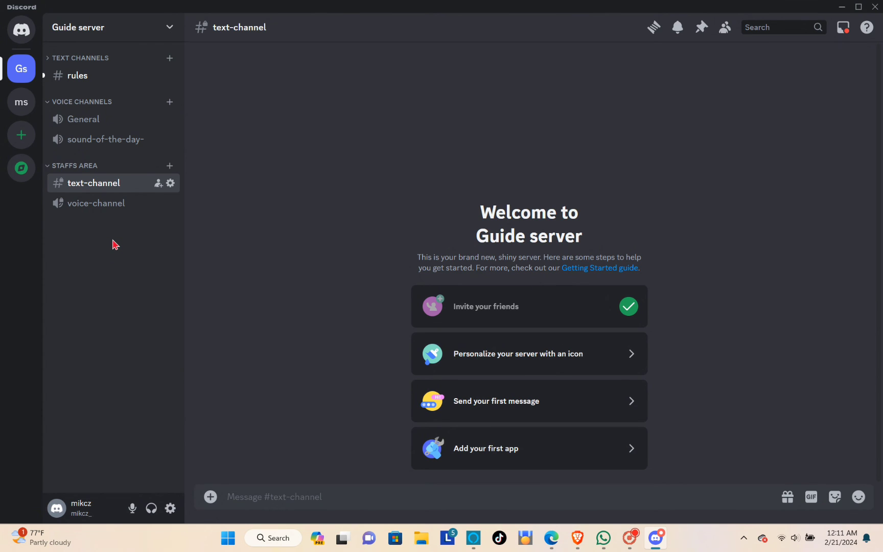
Edit the Staffs Area category and add the Member role to its advanced permissions
right_click(61, 165)
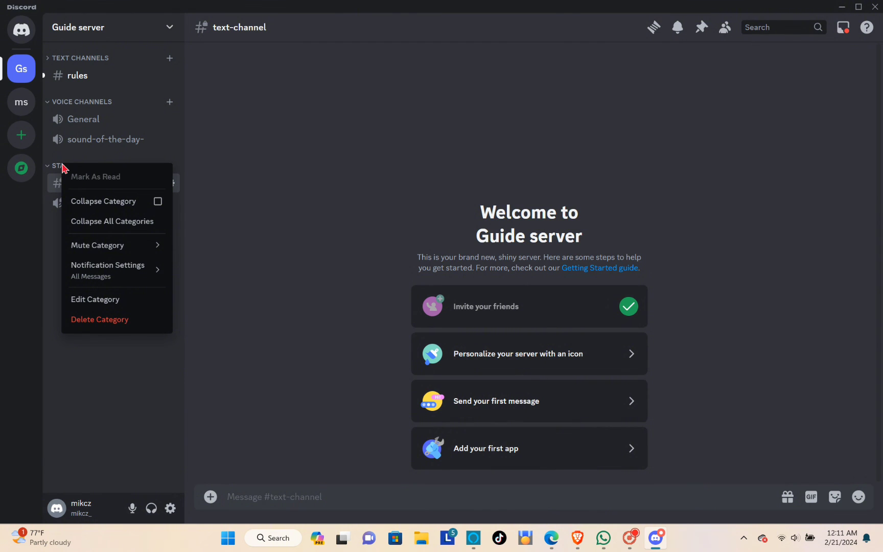
left_click(141, 300)
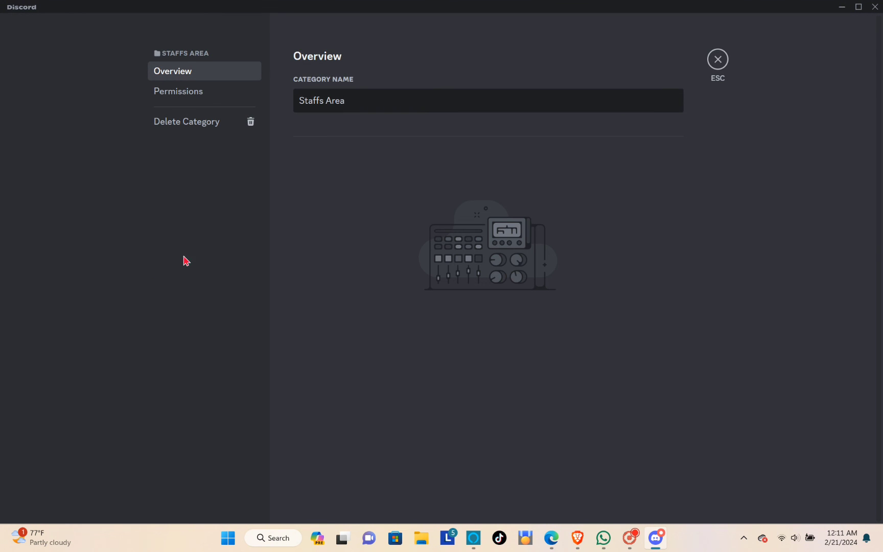
left_click(191, 94)
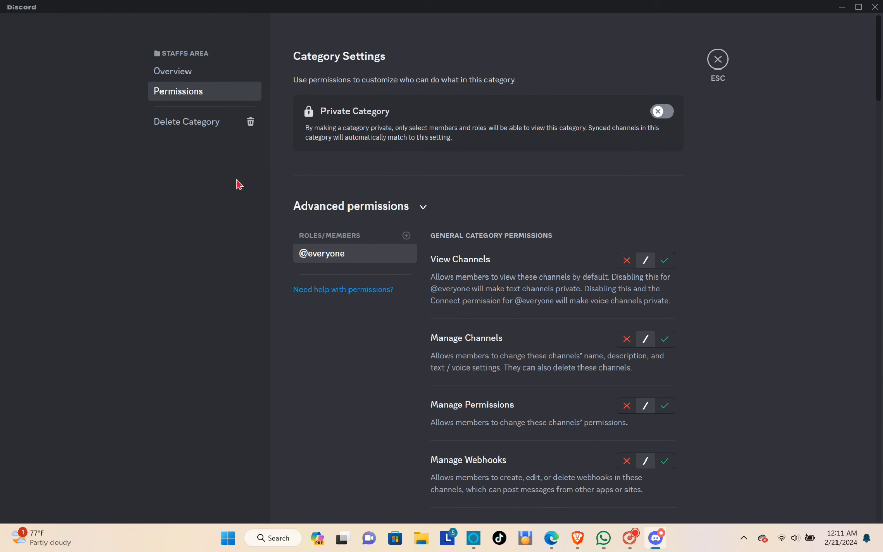
left_click(358, 236)
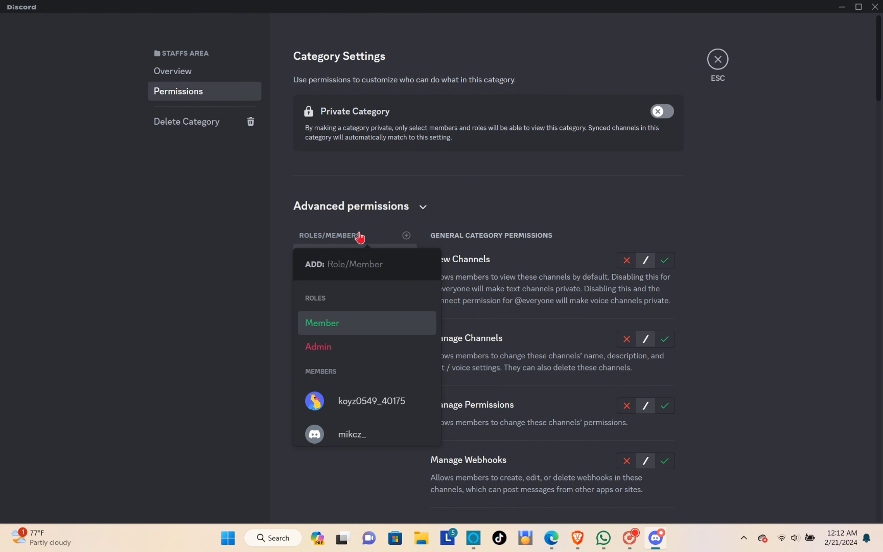
left_click(334, 328)
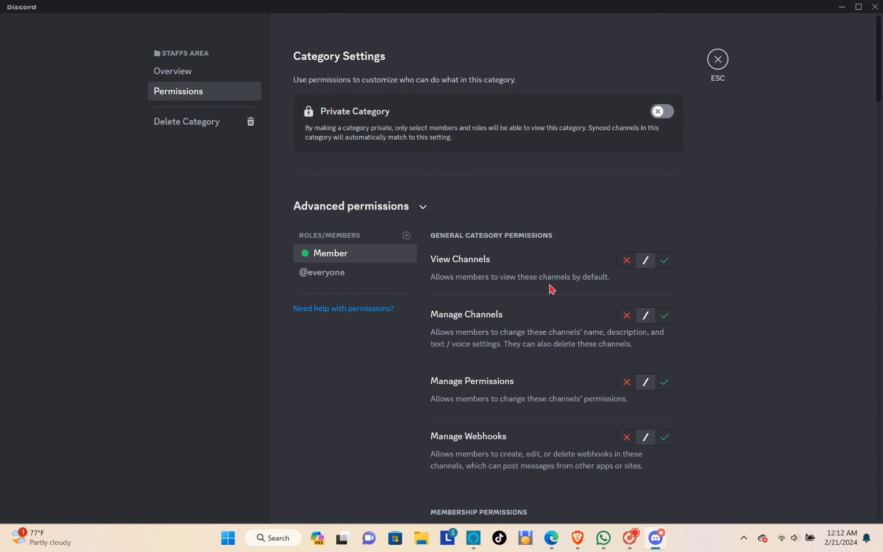
Deny the Member role View Channels and Send Messages in the Staffs Area category and save the changes
scroll(573, 309, "down", 2)
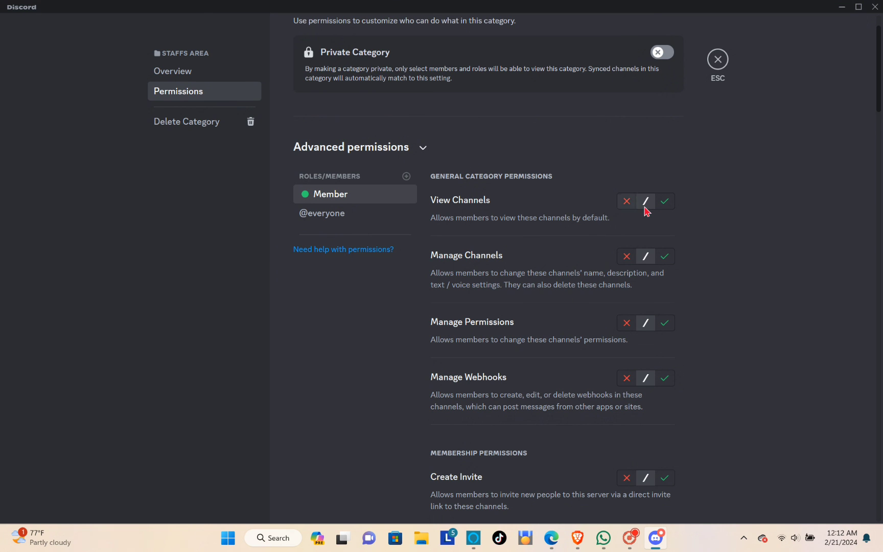
left_click(626, 203)
scroll(623, 327, "down", 8)
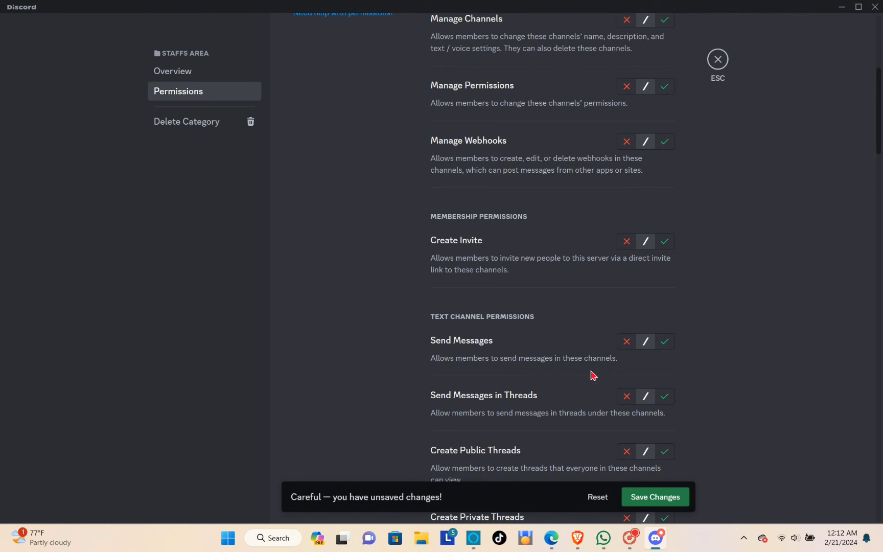
left_click(626, 342)
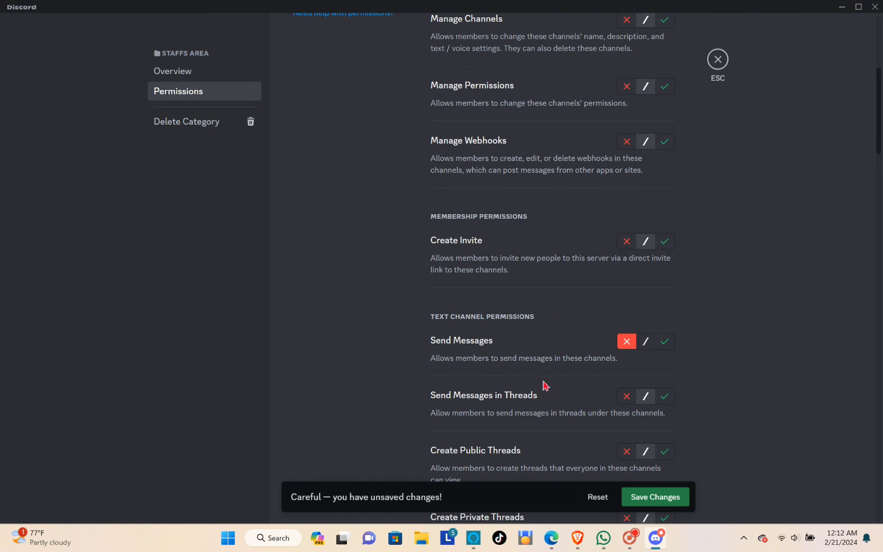
left_click(651, 498)
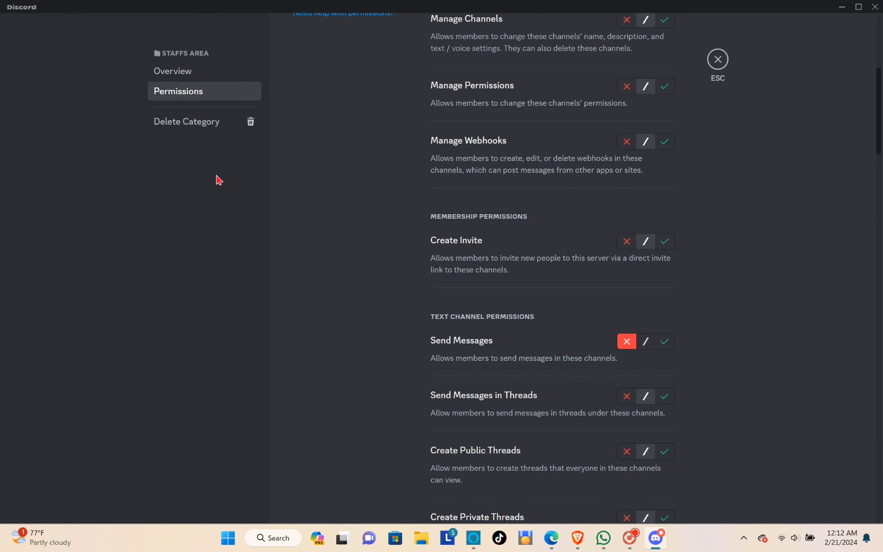
Add the Admin role to the Staffs Area category's advanced permissions
left_click(211, 96)
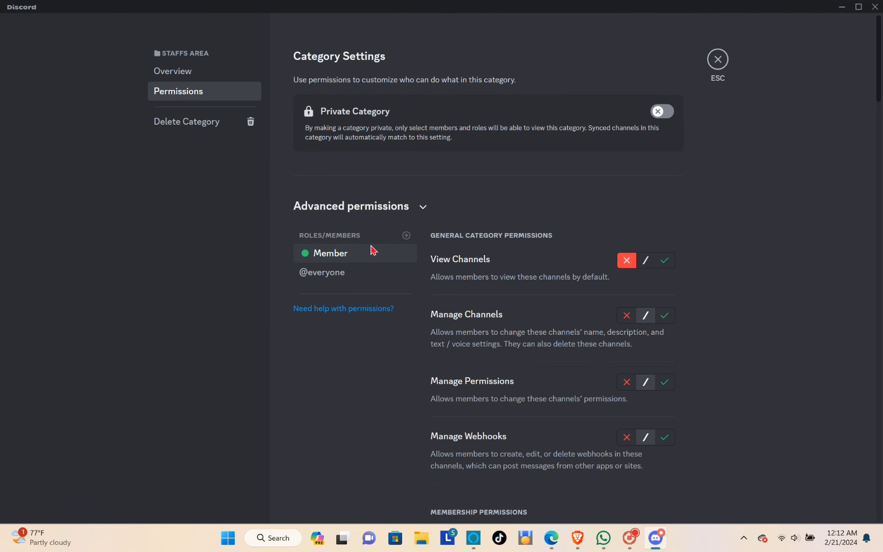
left_click(361, 235)
left_click(336, 318)
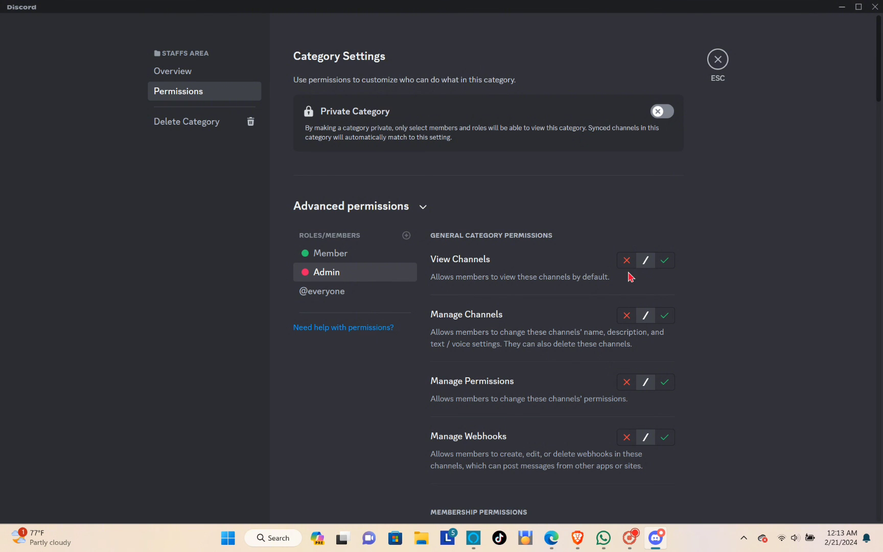
Allow the Admin role View Channels and Send Messages in the Staffs Area category, save the changes and close the settings
left_click(664, 261)
scroll(635, 391, "down", 1)
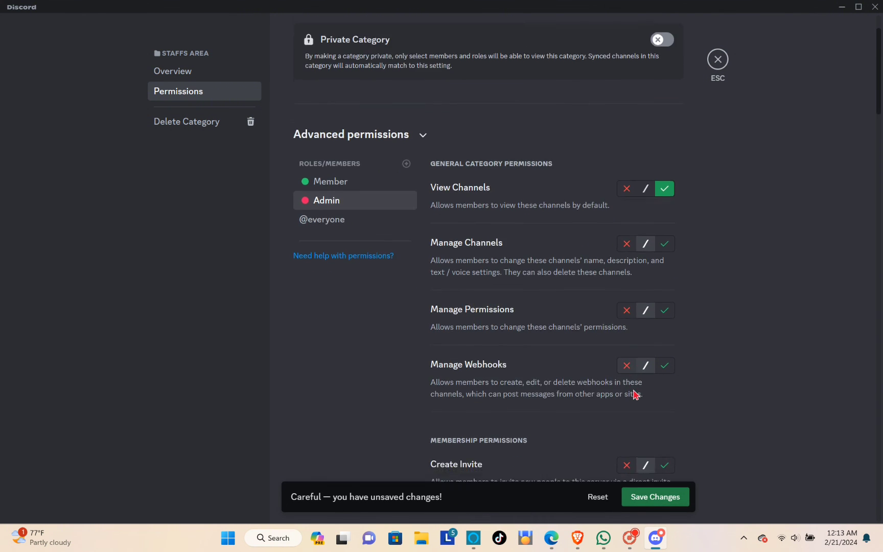
scroll(636, 394, "down", 2)
scroll(636, 393, "down", 3)
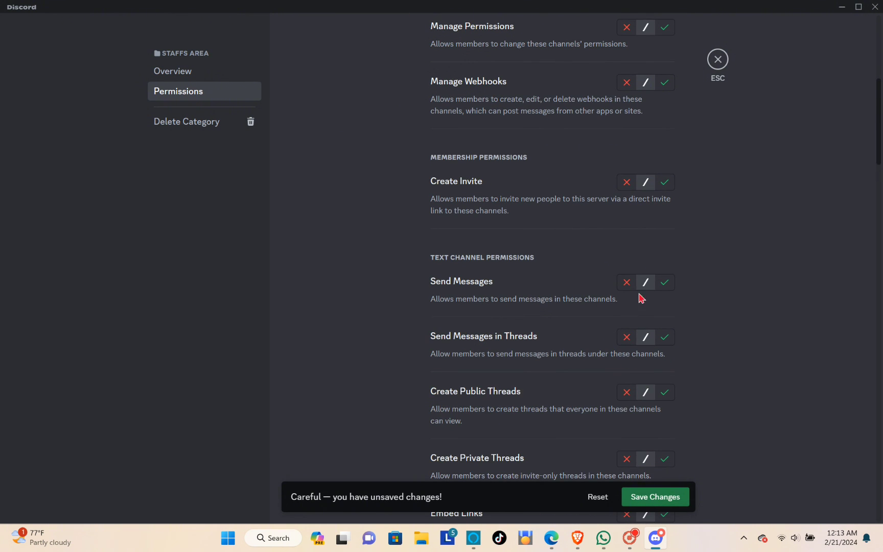
left_click(665, 282)
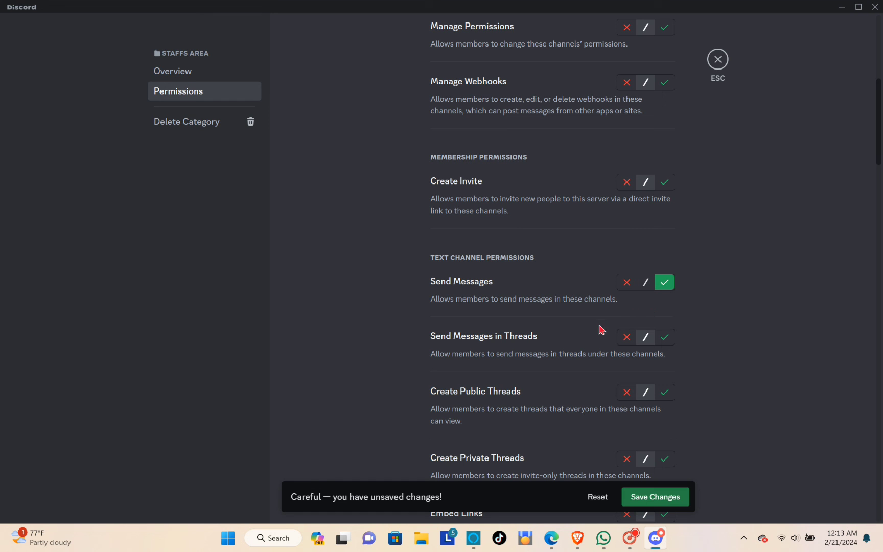
scroll(339, 290, "up", 5)
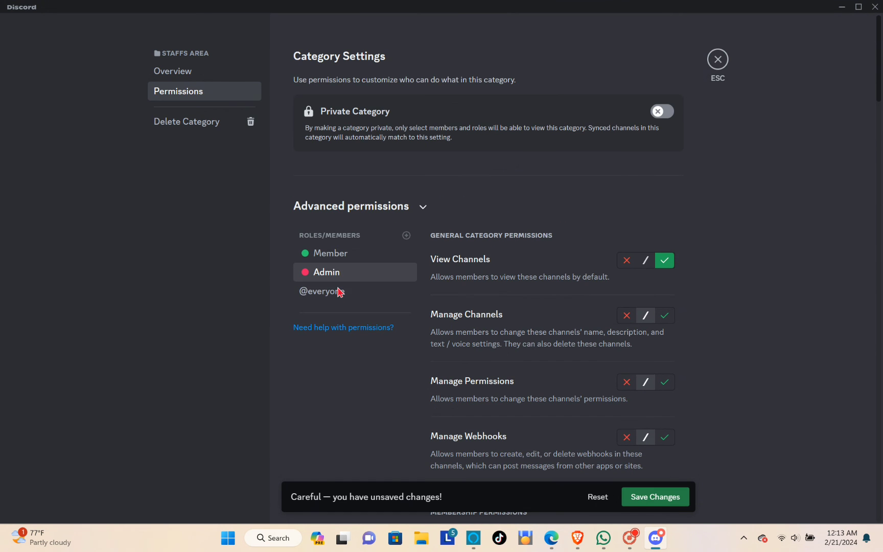
left_click(645, 498)
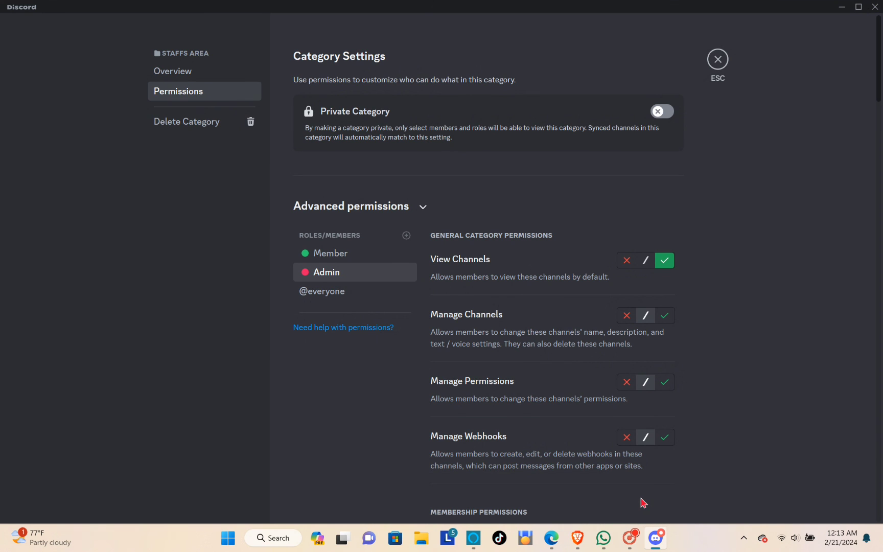
left_click(716, 62)
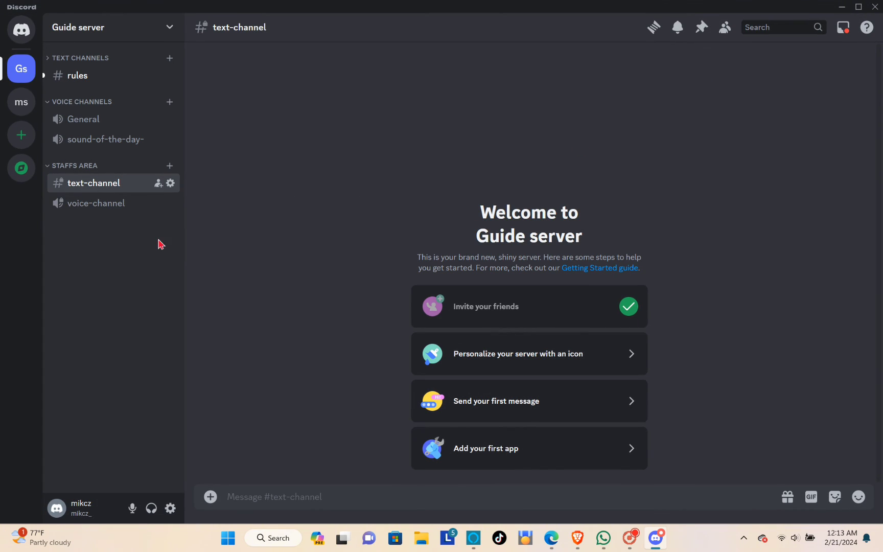
Test access to the Staffs Area by joining and leaving its voice-channel, then open its text-channel
left_click(108, 204)
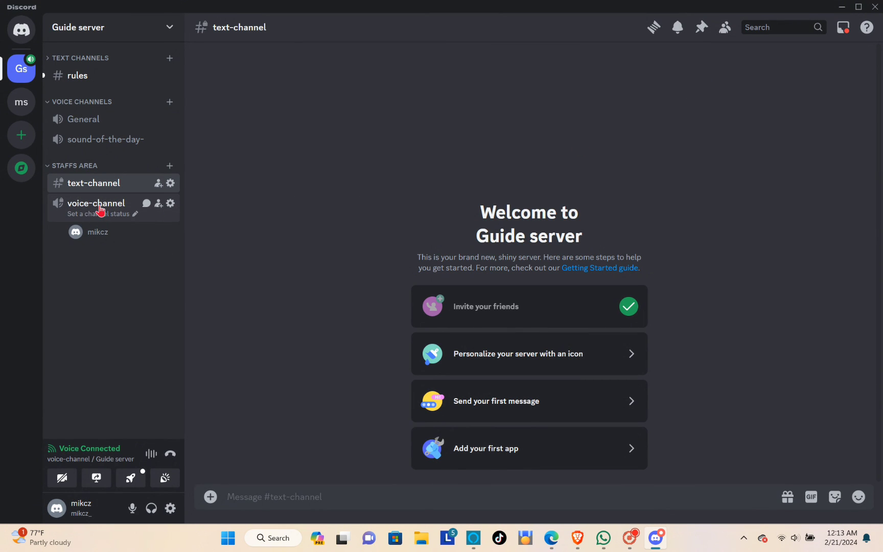
left_click(99, 206)
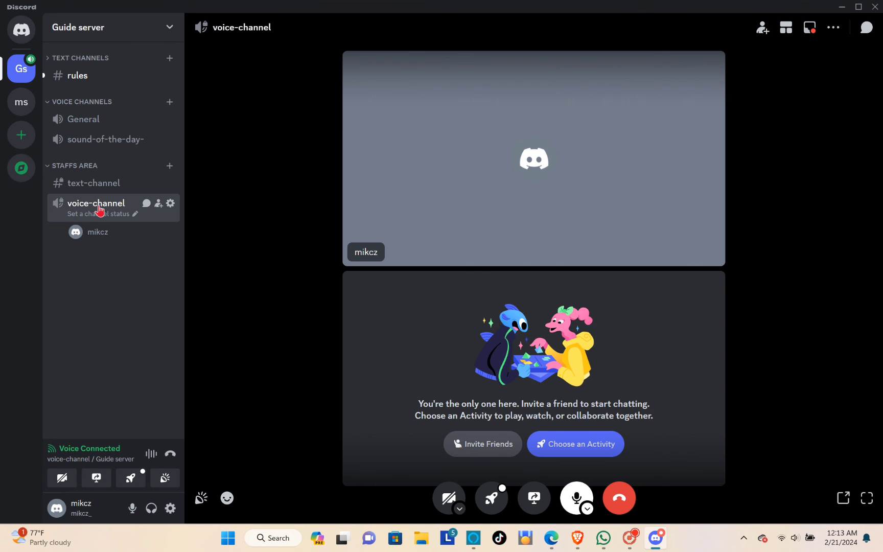
left_click(629, 499)
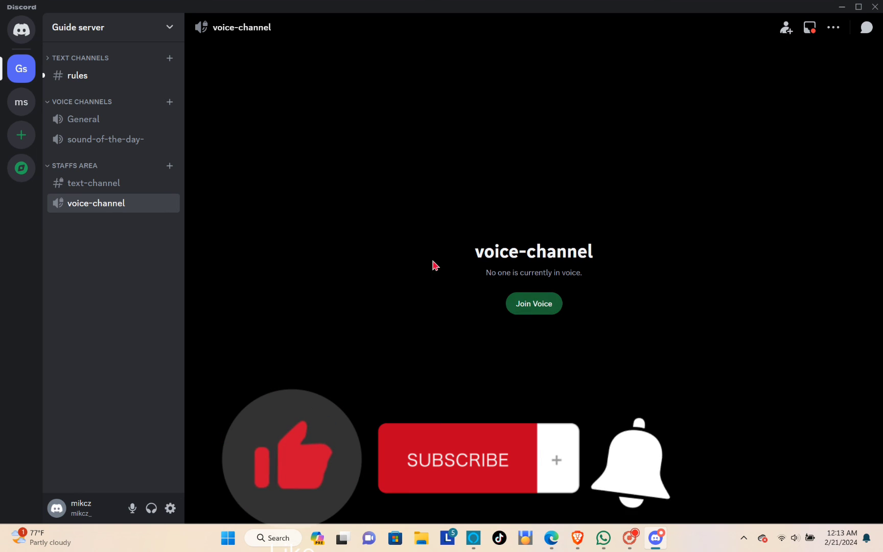
left_click(113, 192)
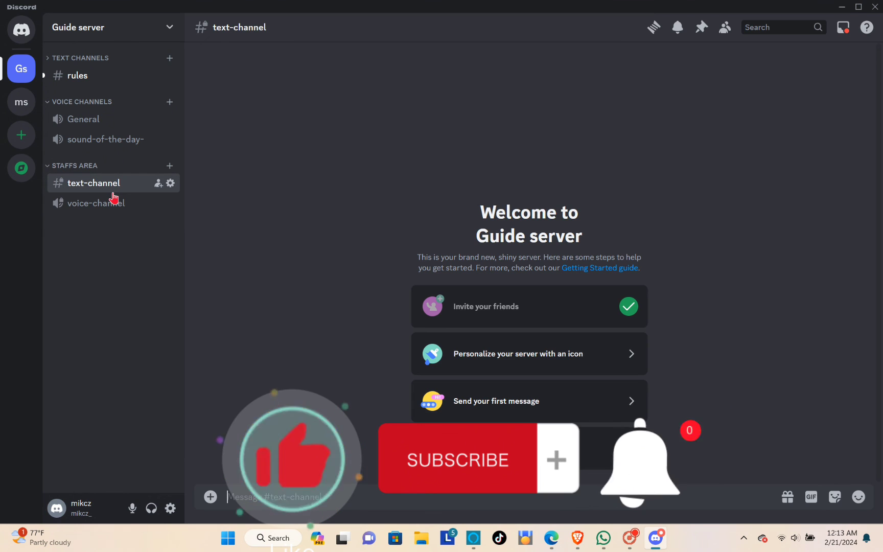